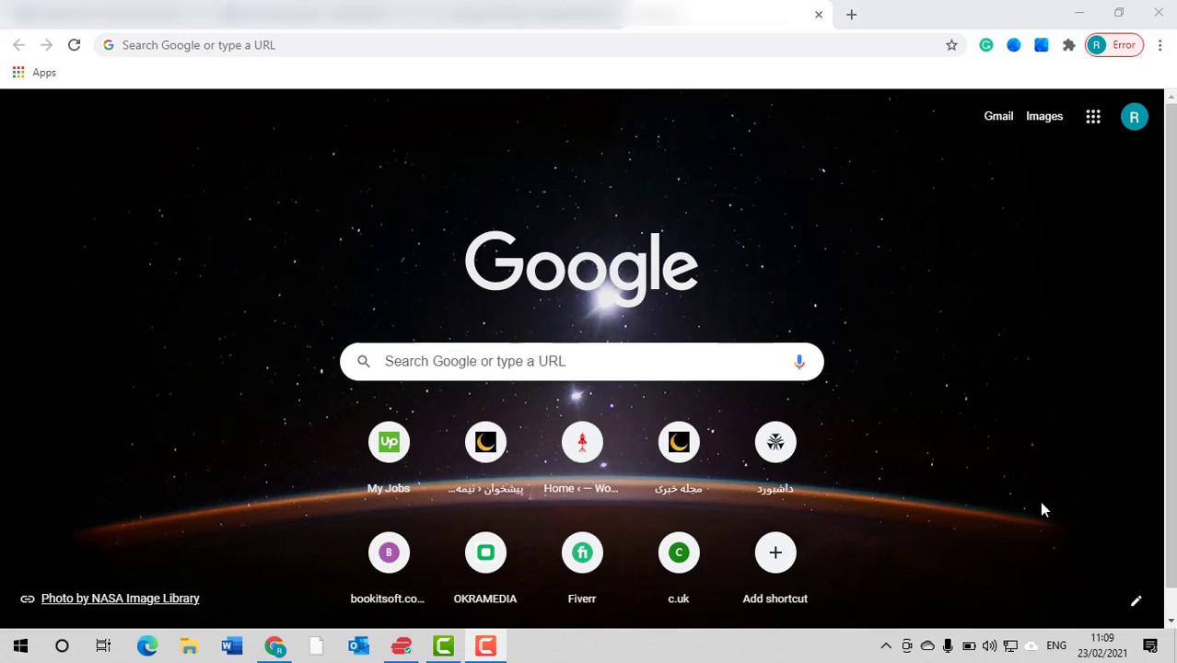
Step: Open the WordPress dashboard of the clothes site and start a new product named "jeans"
{"action": "left_click", "coordinate": [577, 451]}
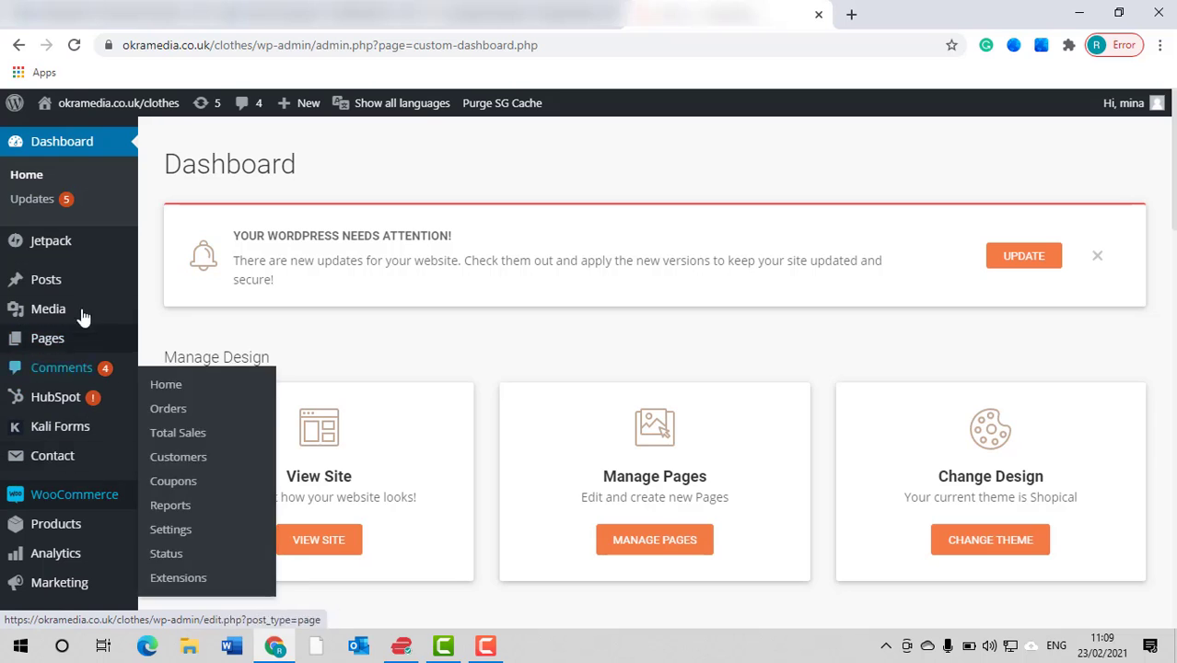
{"action": "mouse_move", "coordinate": [27, 526]}
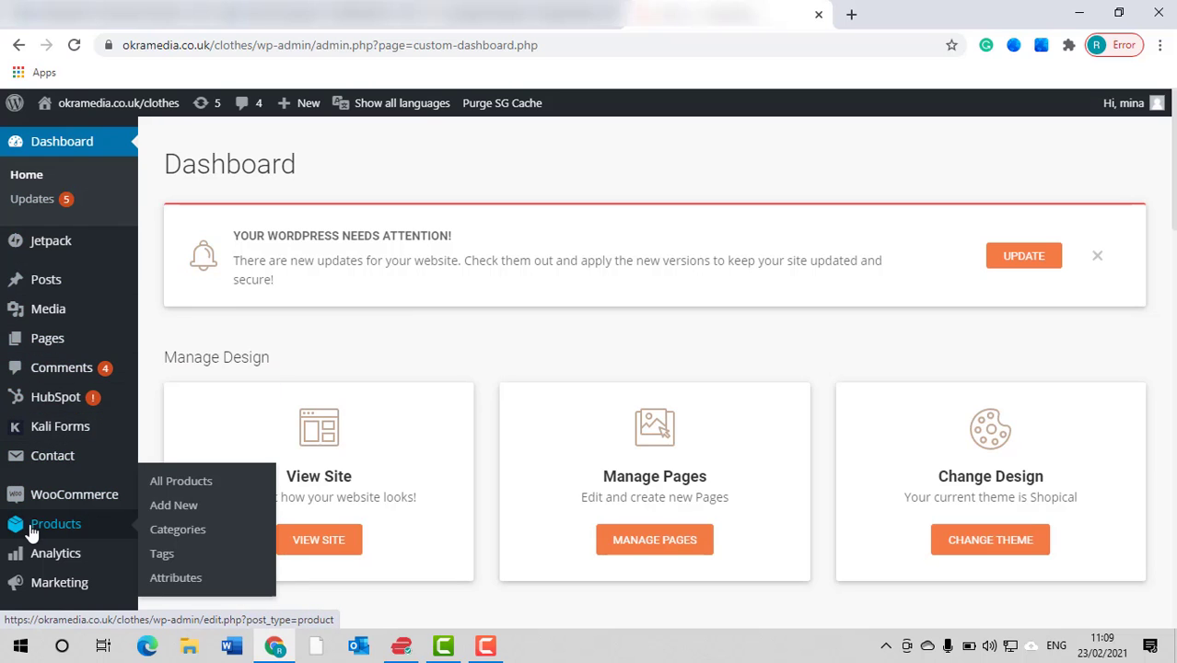
{"action": "left_click", "coordinate": [175, 506]}
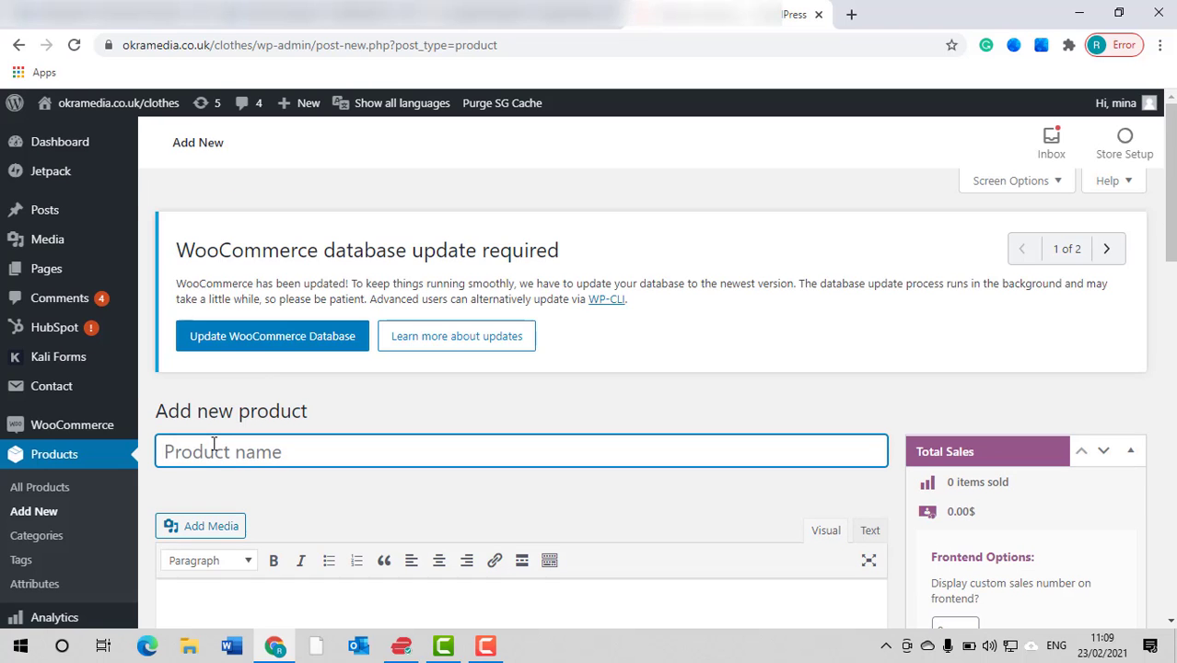
{"action": "type", "text": "jeans"}
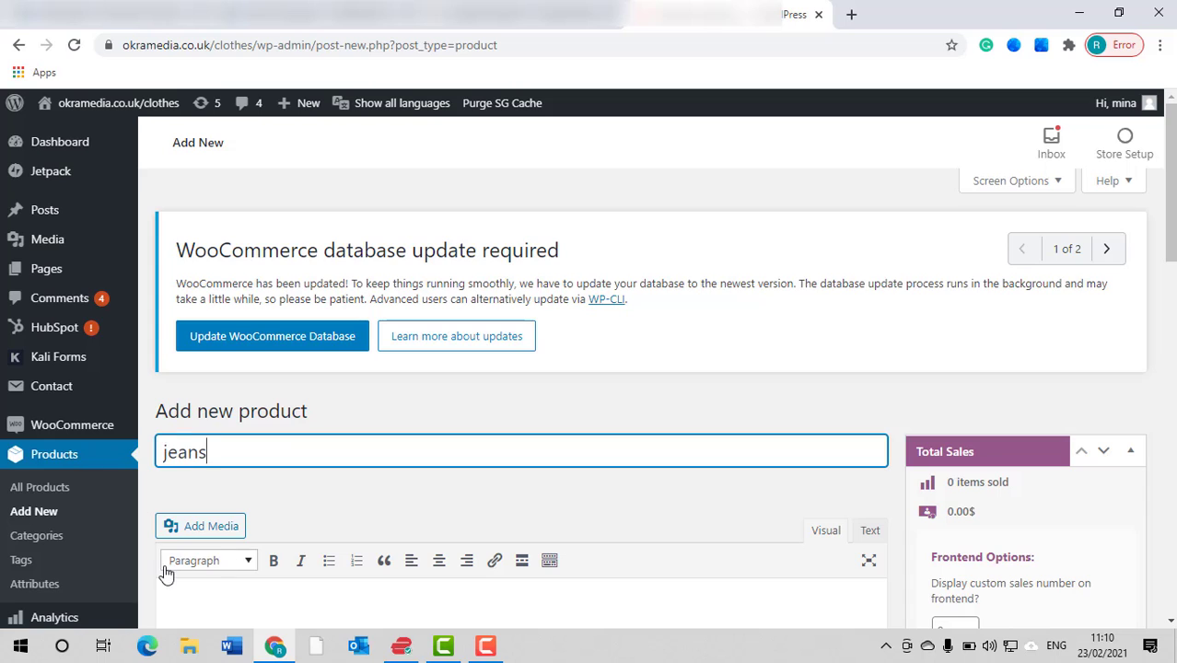
Step: Enter "skinny and ripped jeans" as the product's main description
{"action": "scroll", "coordinate": [204, 462], "scroll_direction": "down", "scroll_amount": 2}
{"action": "left_click", "coordinate": [205, 461]}
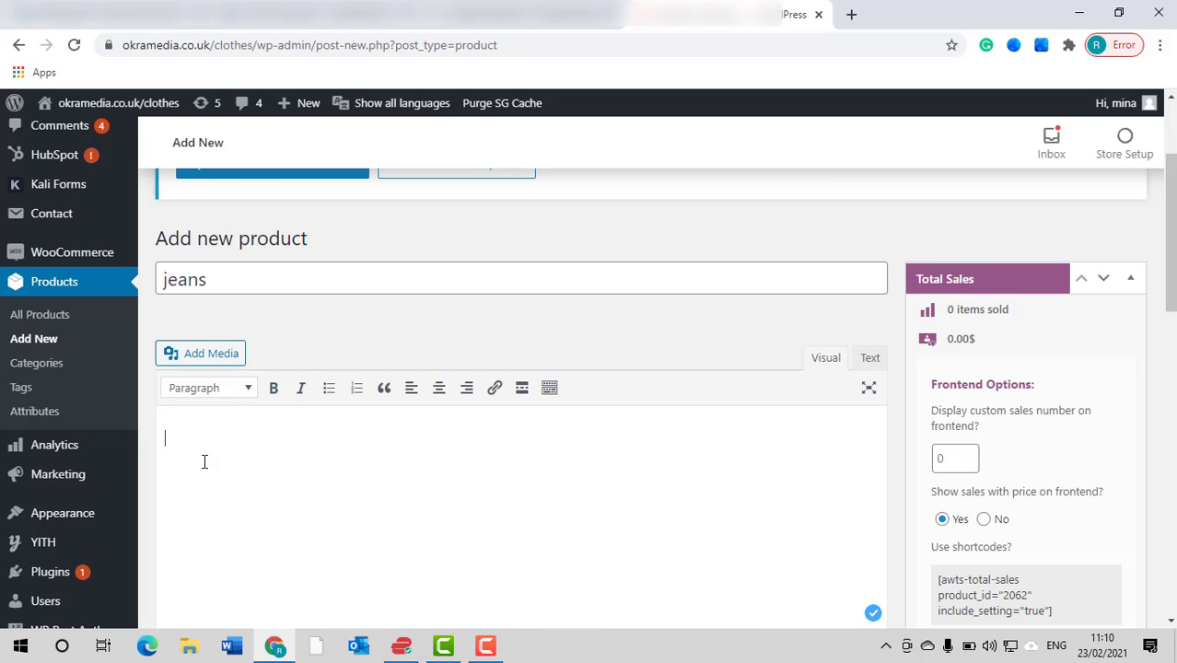
{"action": "type", "text": "skinny"}
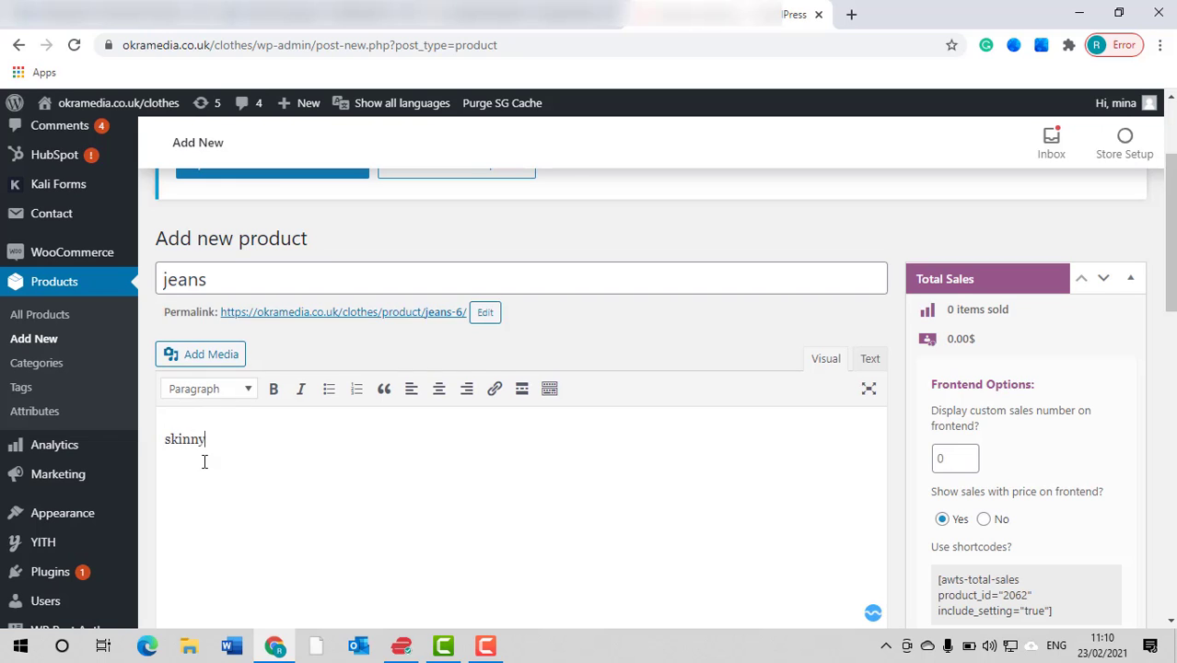
{"action": "type", "text": " and ripped jeans"}
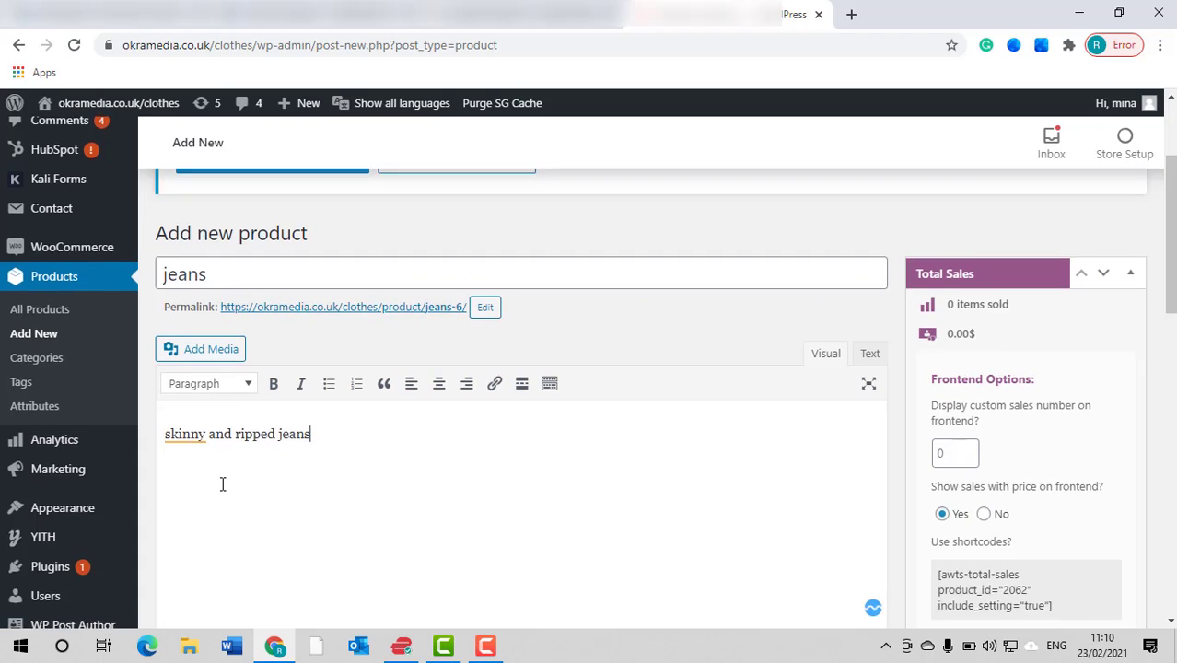
Step: Change the product type in the product data to Variable product
{"action": "scroll", "coordinate": [226, 483], "scroll_direction": "down", "scroll_amount": 3}
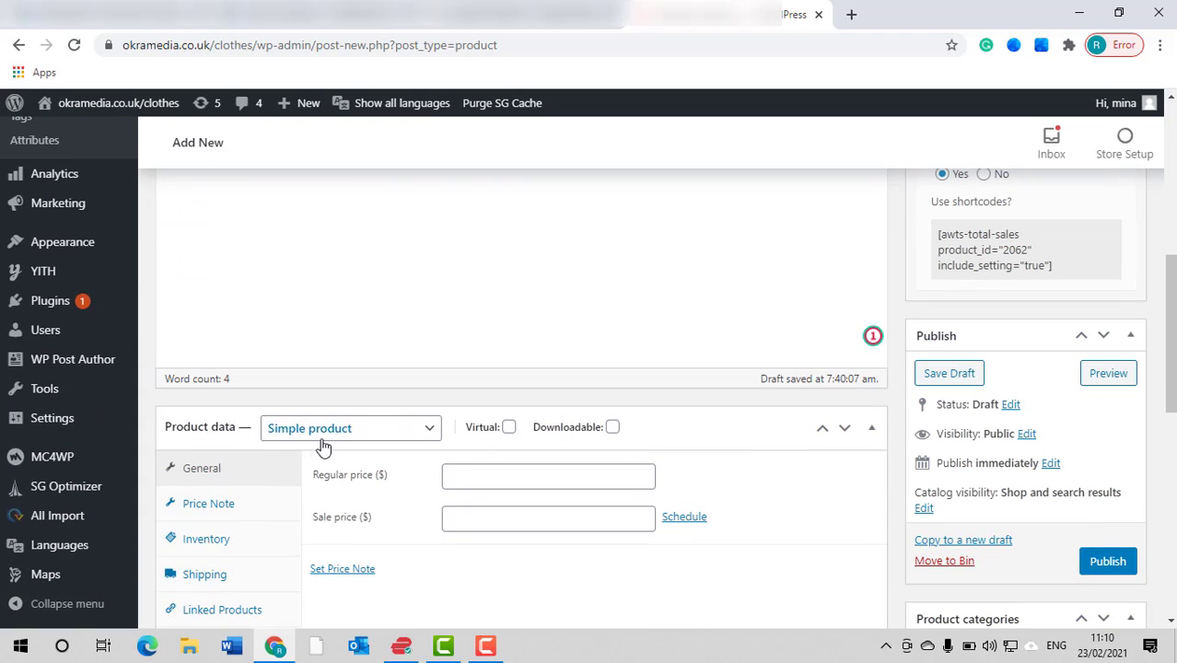
{"action": "left_click", "coordinate": [429, 431]}
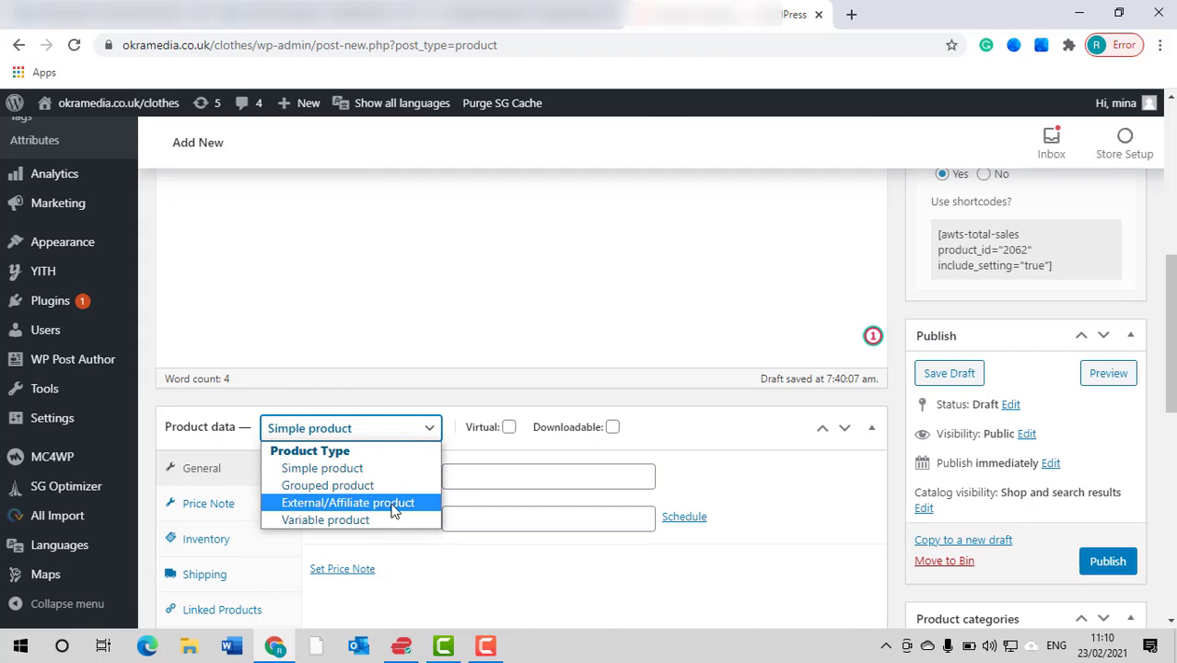
{"action": "left_click", "coordinate": [302, 521]}
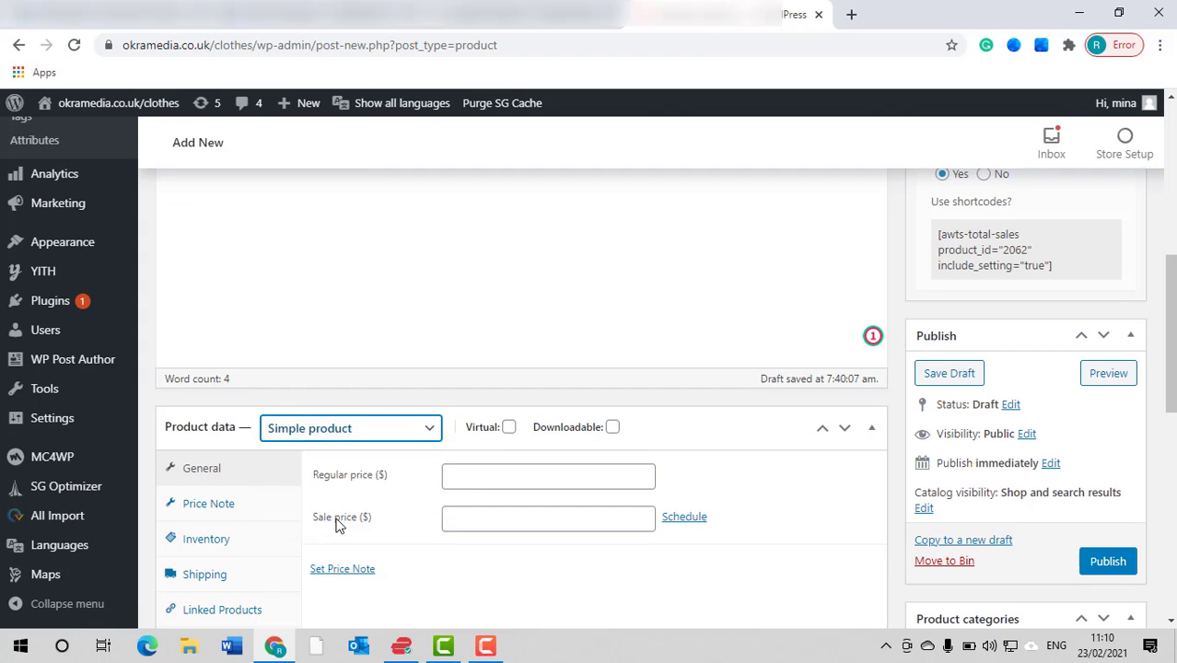
Step: Set the product's price note to 200$
{"action": "scroll", "coordinate": [287, 502], "scroll_direction": "down", "scroll_amount": 1}
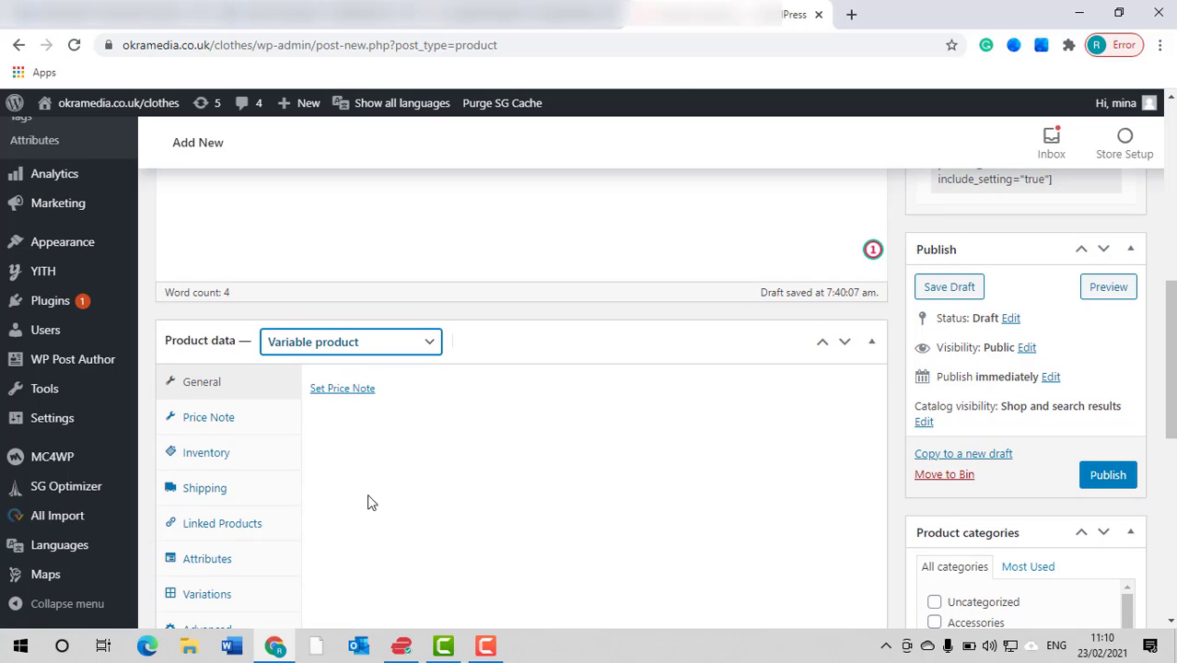
{"action": "left_click", "coordinate": [216, 421]}
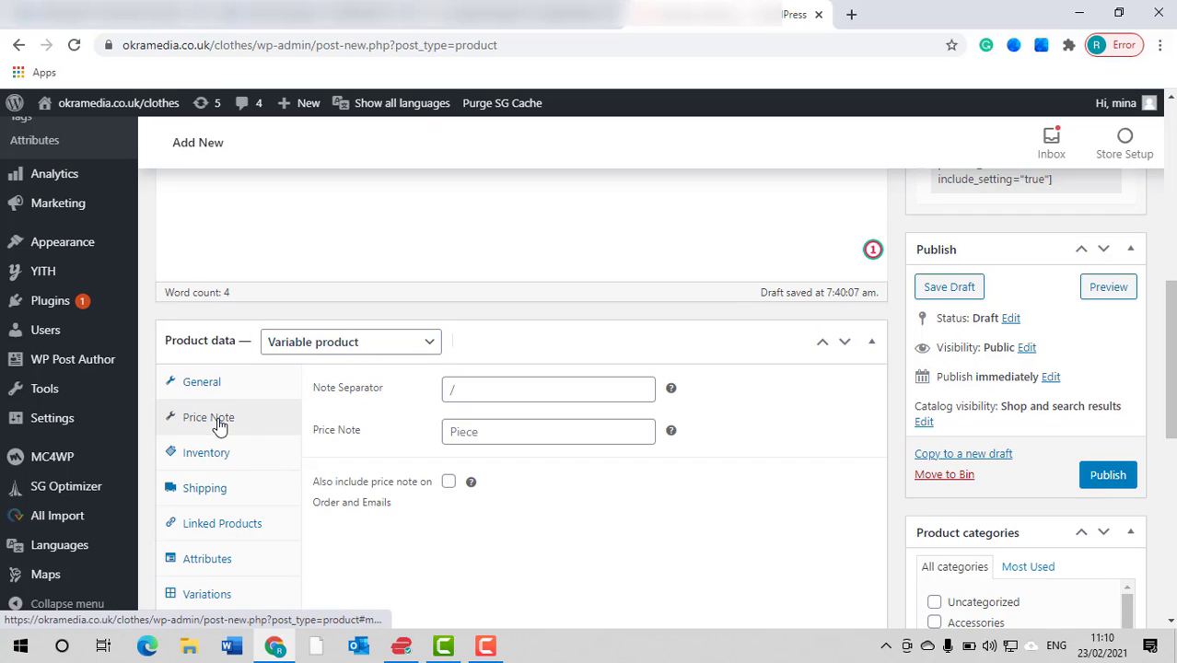
{"action": "left_click", "coordinate": [502, 436]}
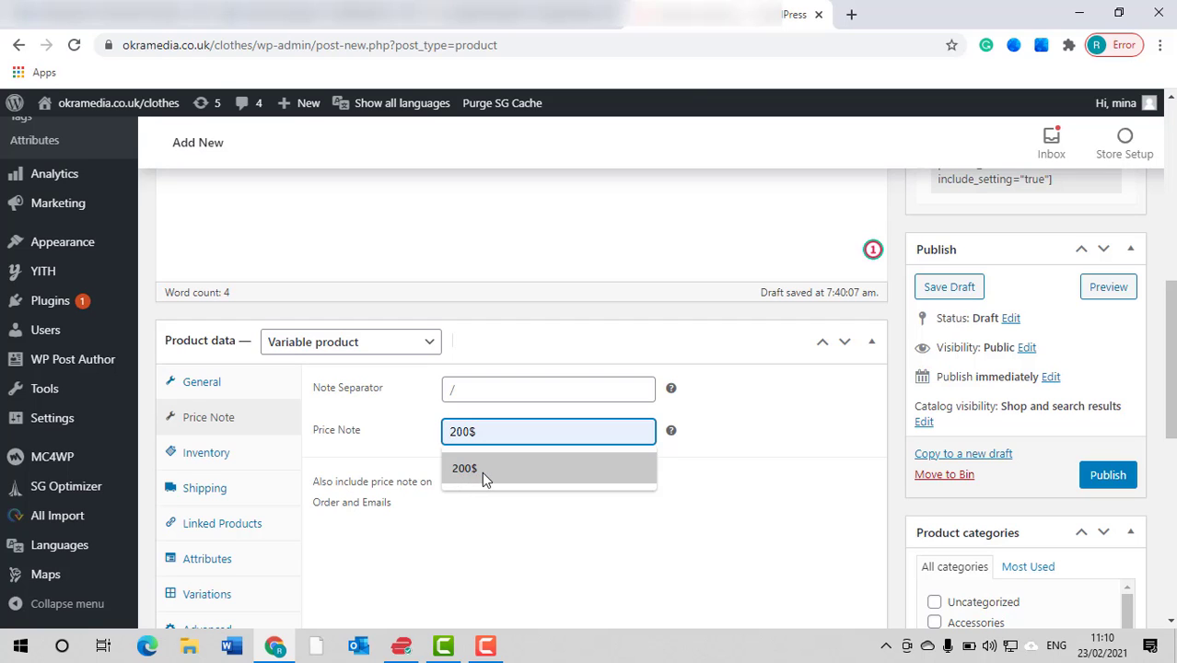
{"action": "left_click", "coordinate": [482, 472]}
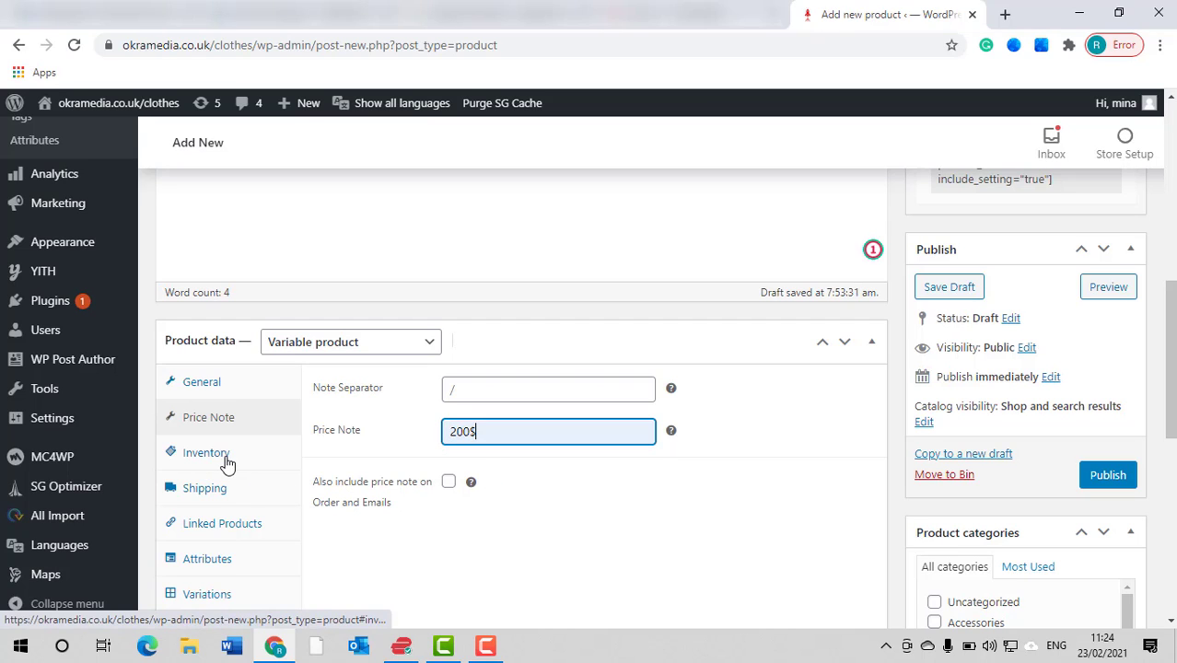
Step: In the product's inventory data, set the SKU to 0017 and enable stock management with a stock quantity of 20
{"action": "left_click", "coordinate": [226, 453]}
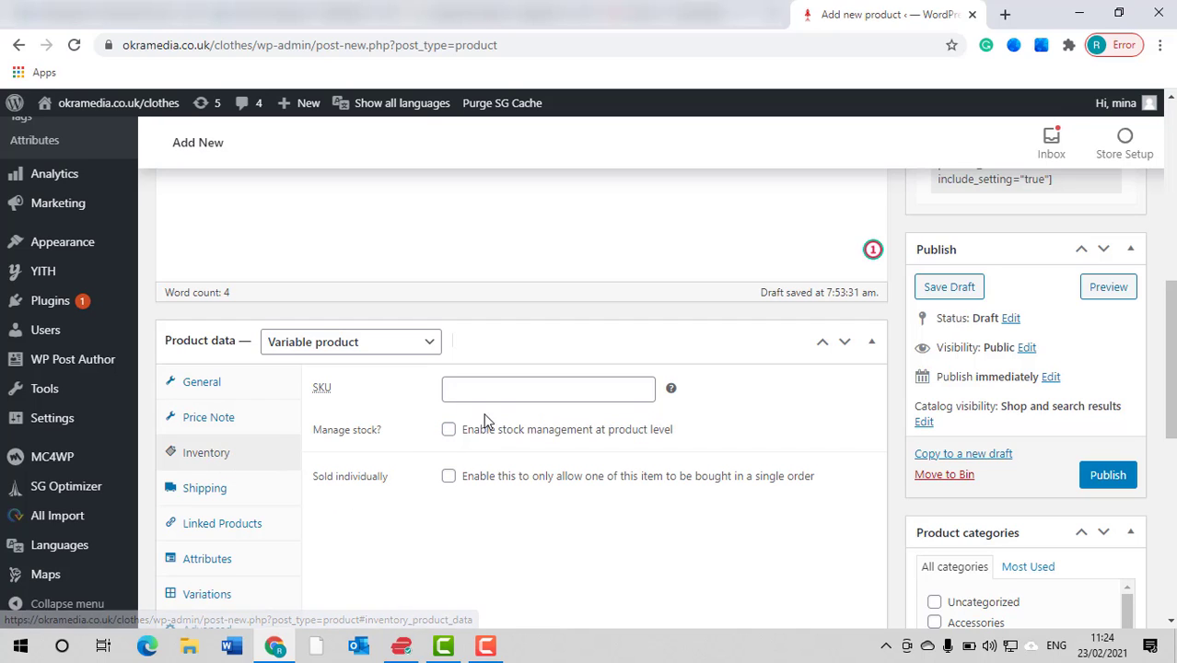
{"action": "left_click", "coordinate": [653, 390]}
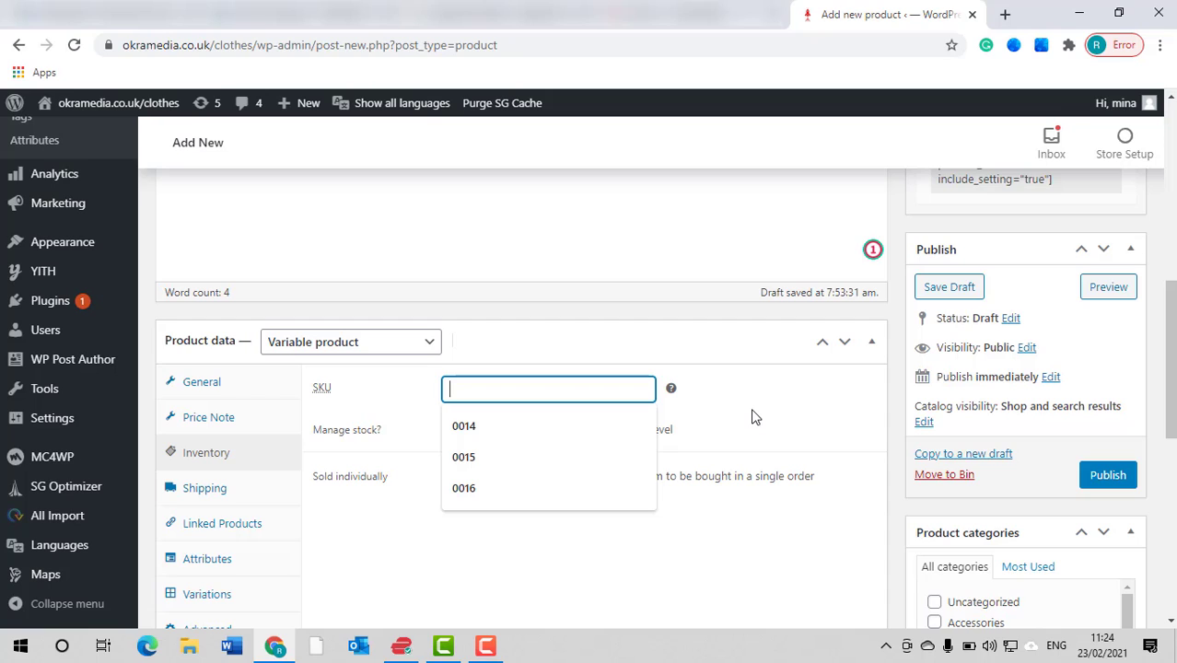
{"action": "type", "text": "0017"}
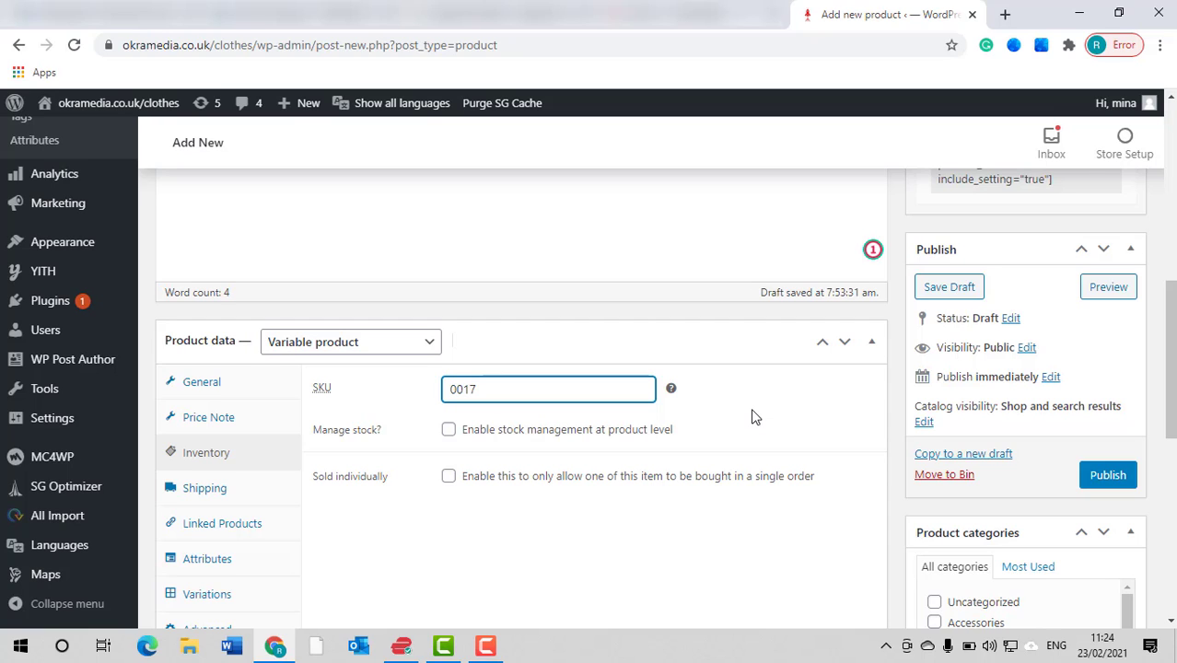
{"action": "mouse_move", "coordinate": [673, 391]}
{"action": "left_click", "coordinate": [448, 430]}
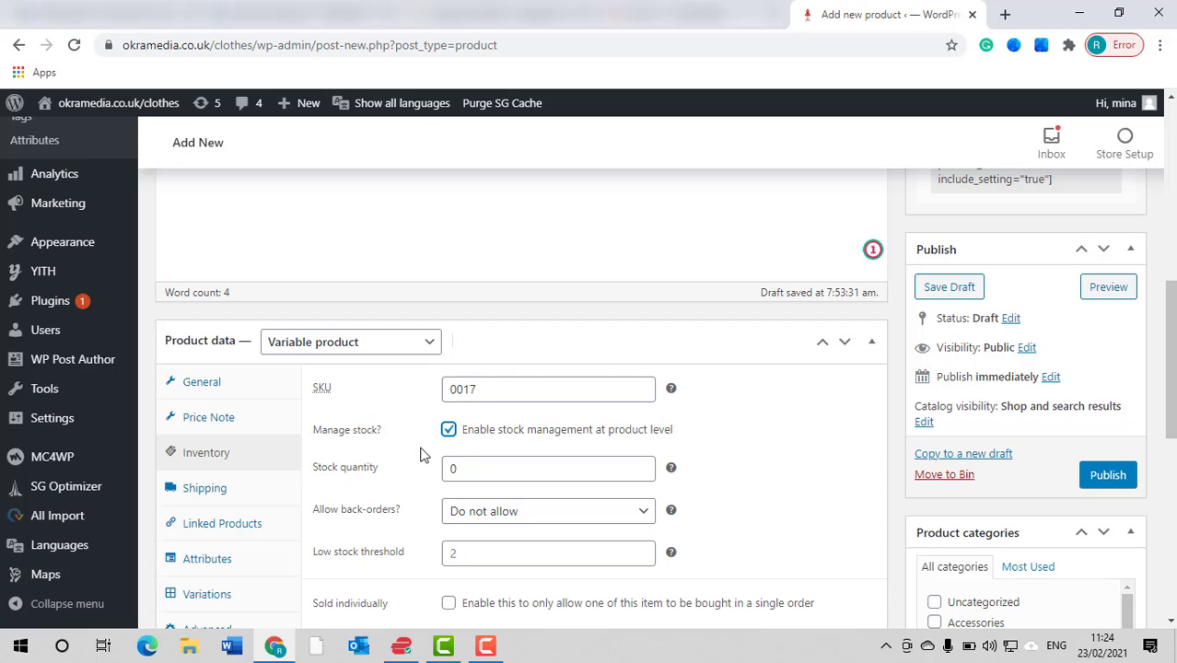
{"action": "left_click", "coordinate": [460, 469]}
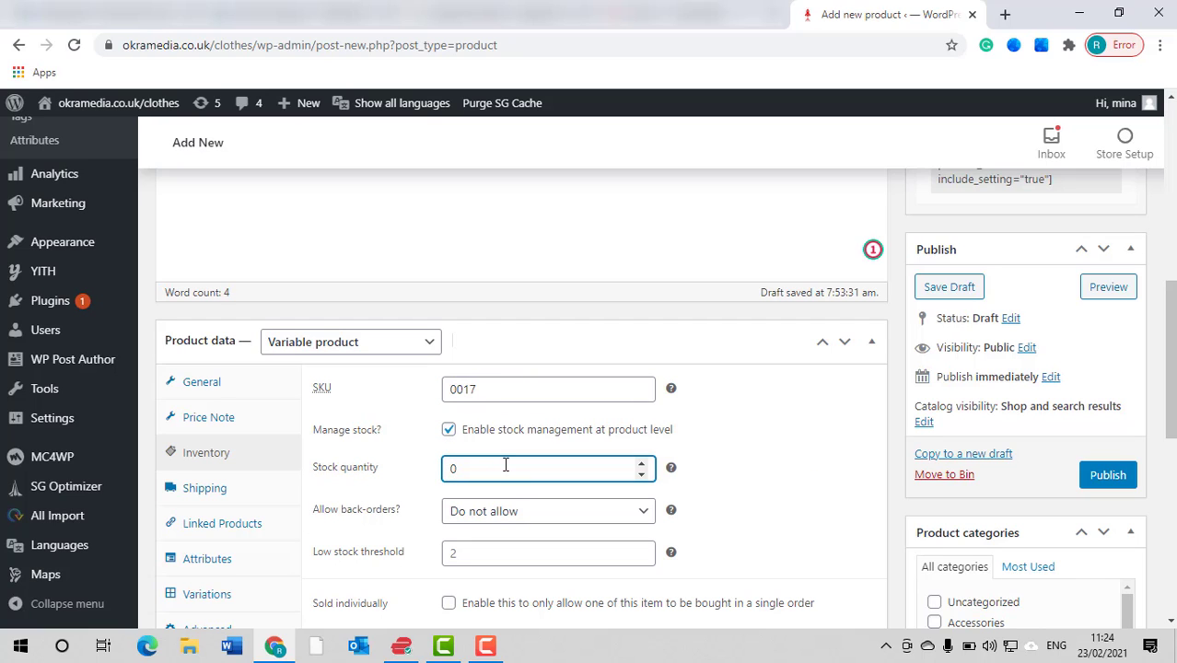
{"action": "type", "text": "20"}
Step: Set back-orders to Do not allow and restrict the product to one item per order
{"action": "scroll", "coordinate": [621, 520], "scroll_direction": "down", "scroll_amount": 1}
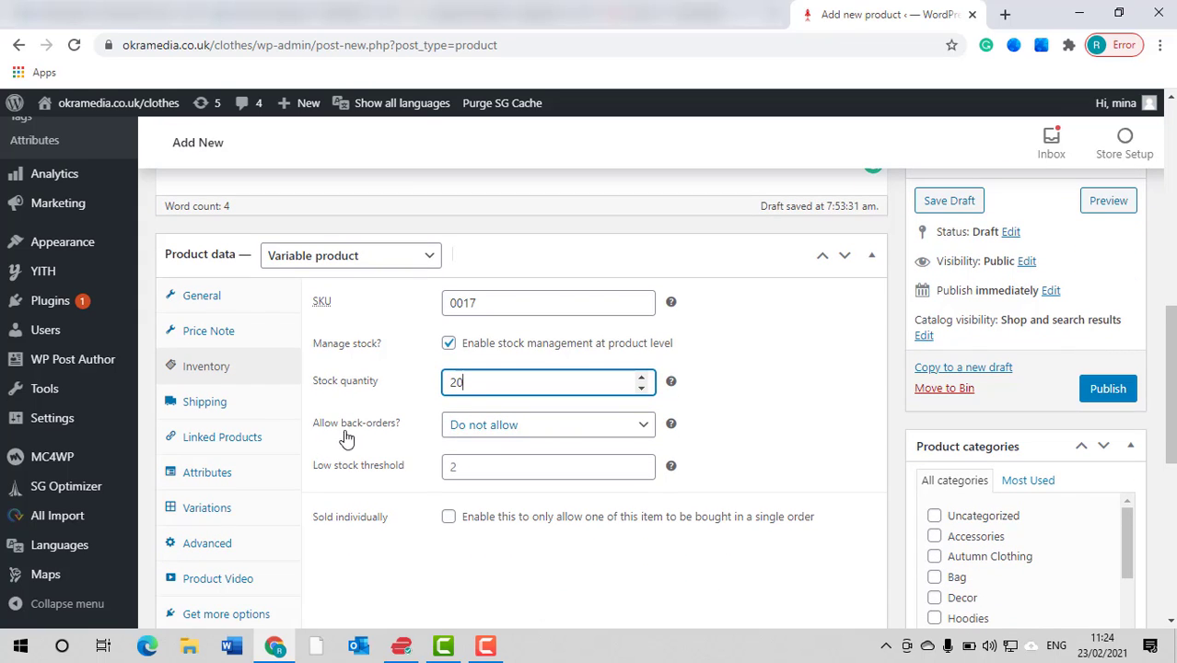
{"action": "left_click", "coordinate": [642, 428]}
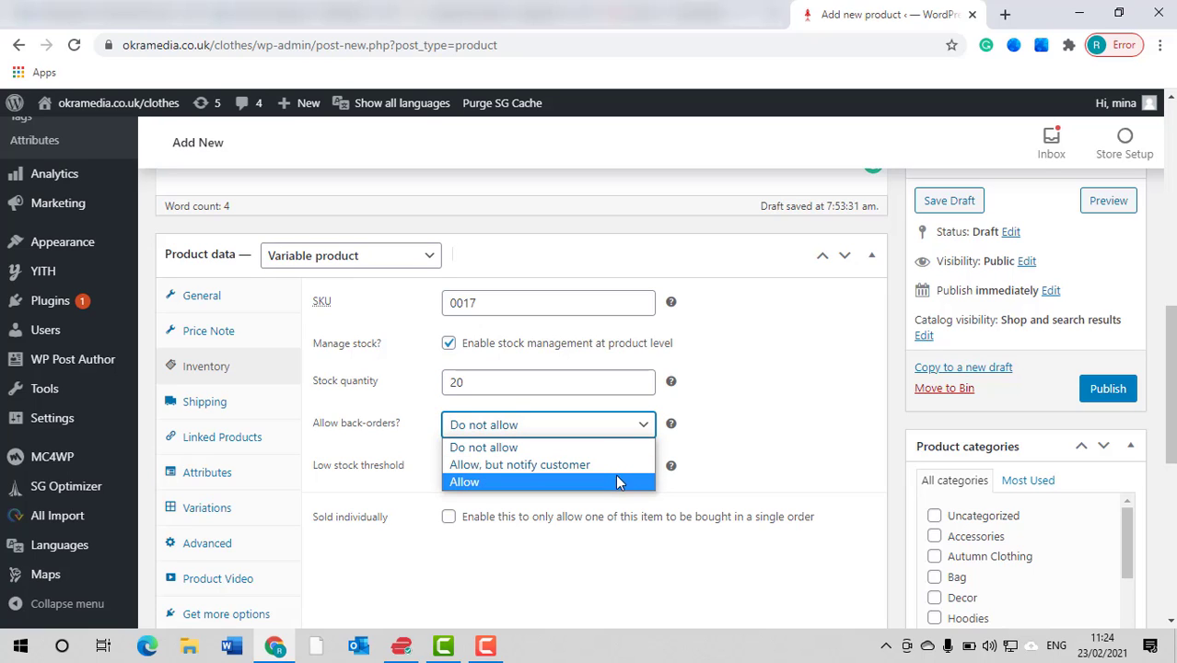
{"action": "left_click", "coordinate": [620, 450]}
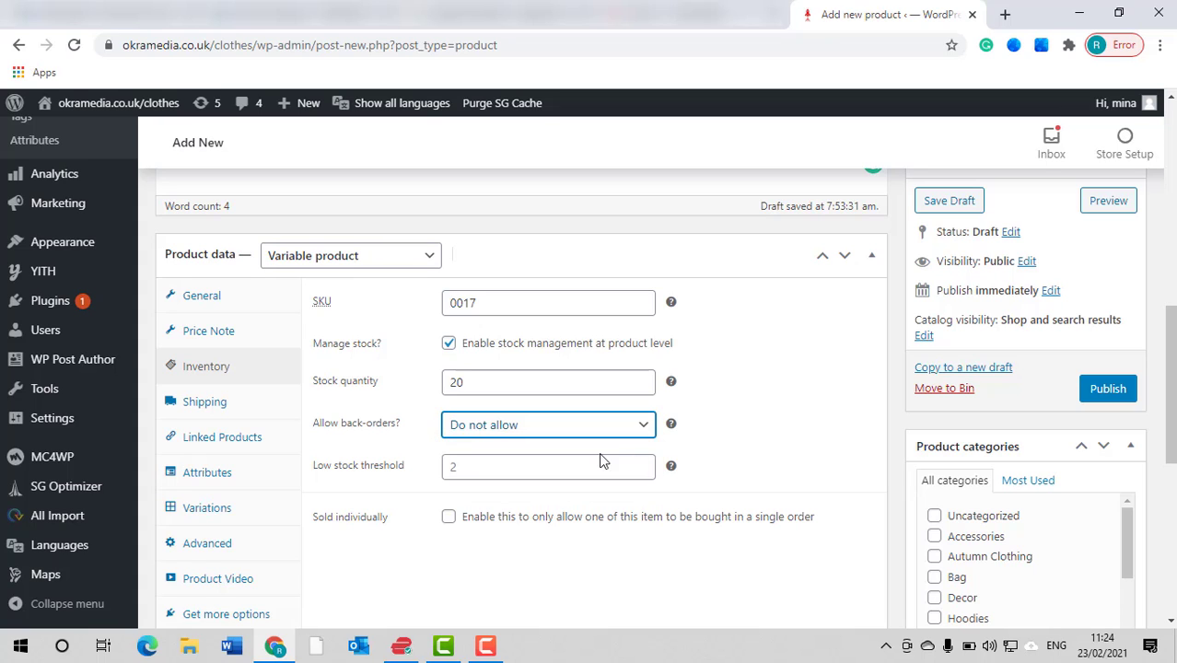
{"action": "scroll", "coordinate": [379, 505], "scroll_direction": "down", "scroll_amount": 1}
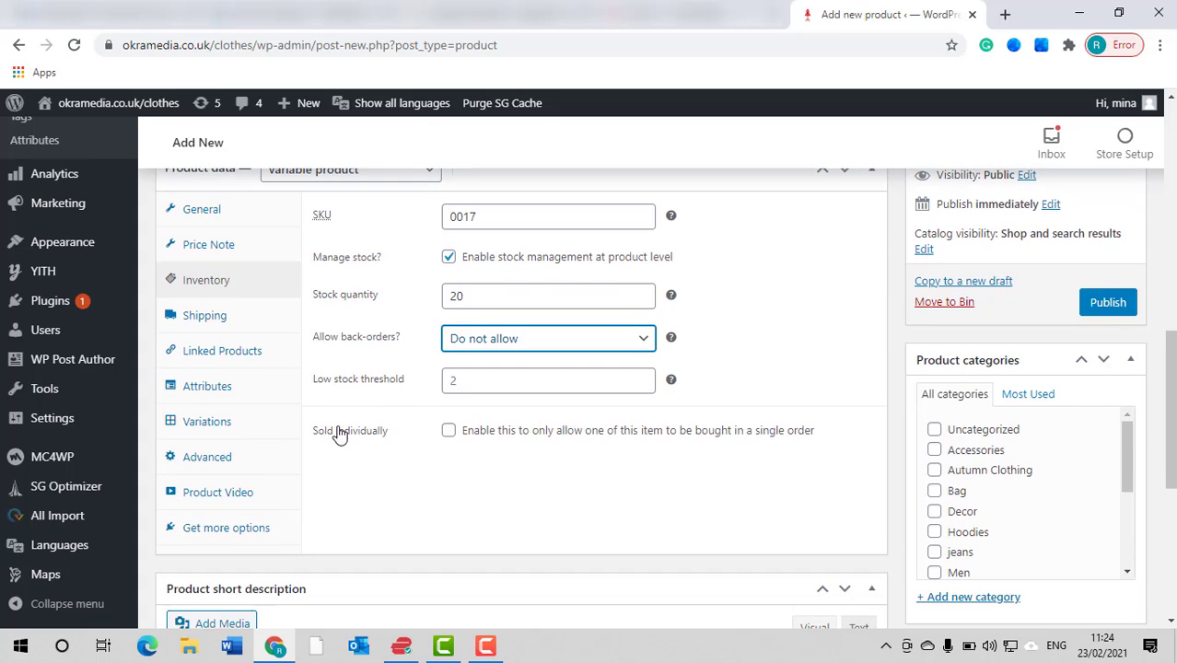
{"action": "left_click", "coordinate": [450, 432]}
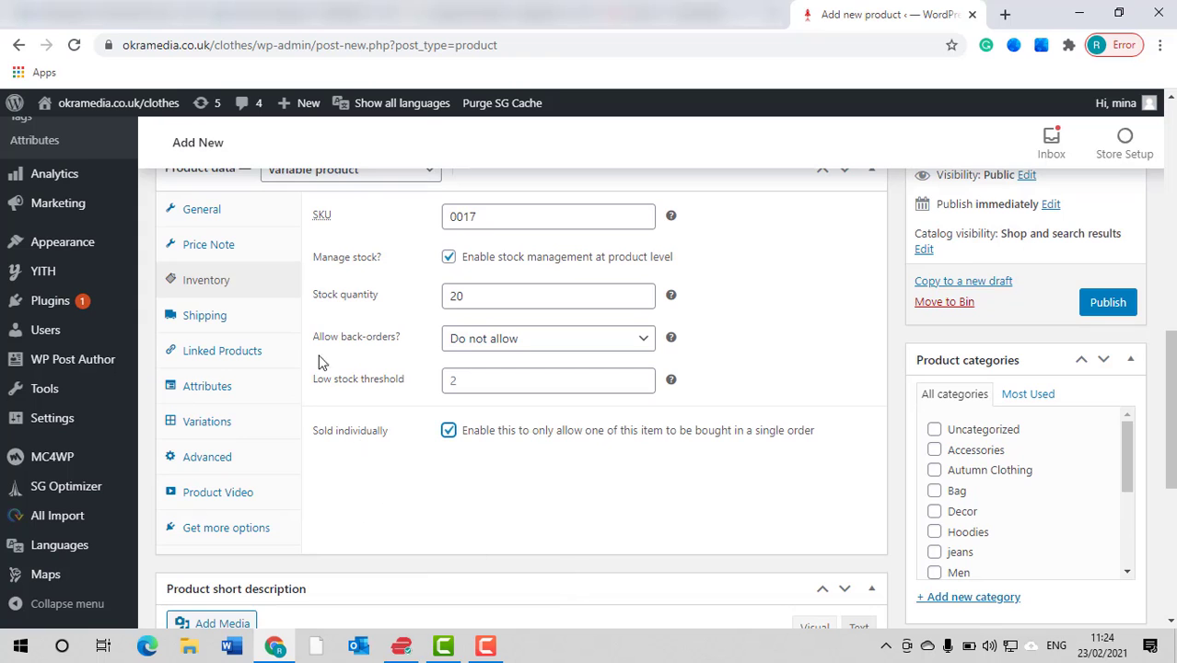
Step: Set the product's shipping weight to 50 kg
{"action": "left_click", "coordinate": [166, 320]}
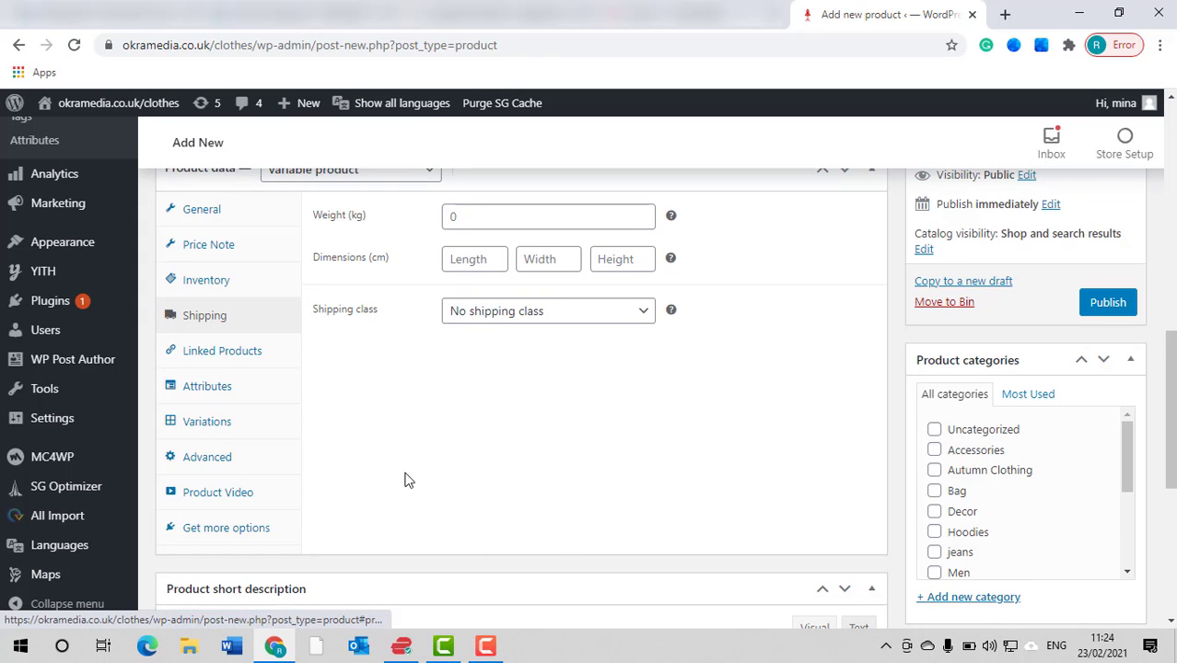
{"action": "scroll", "coordinate": [414, 478], "scroll_direction": "up", "scroll_amount": 2}
{"action": "left_click", "coordinate": [474, 393]}
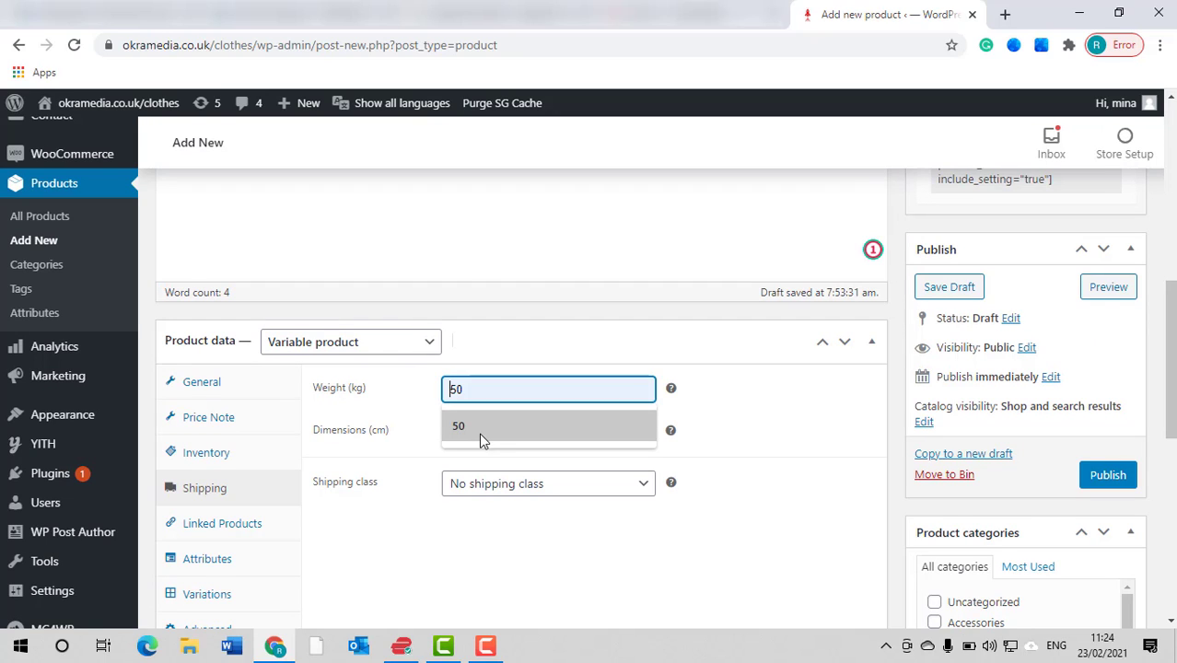
{"action": "left_click", "coordinate": [478, 432]}
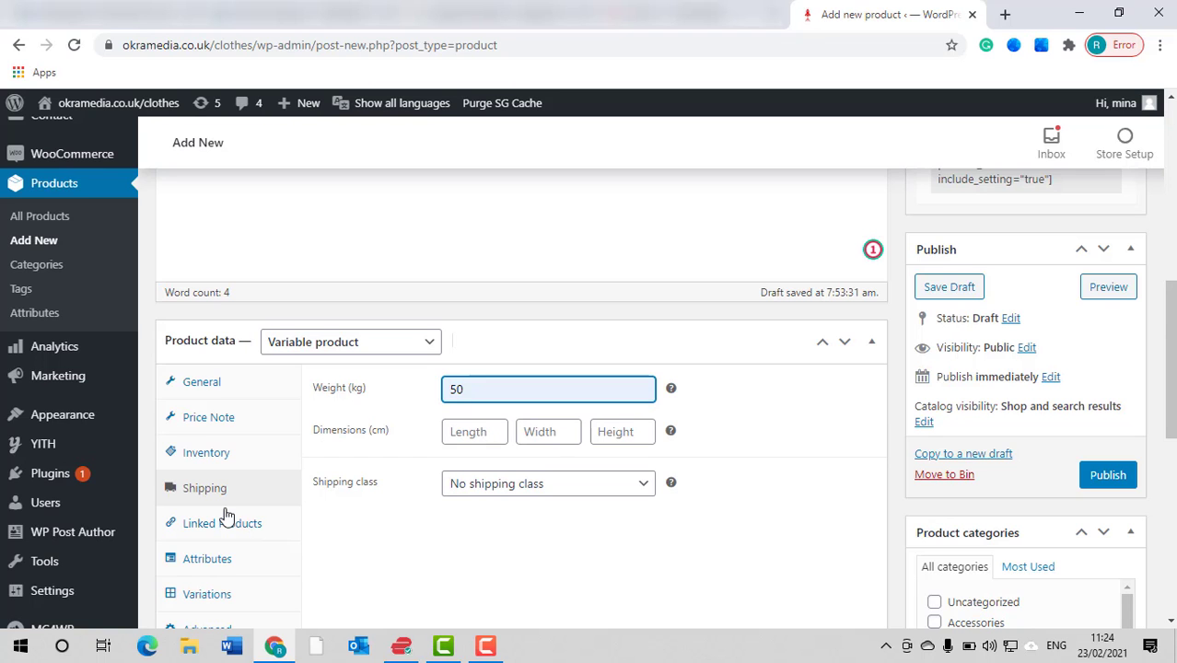
Step: Add a custom product attribute named size to the product's attributes
{"action": "scroll", "coordinate": [227, 516], "scroll_direction": "down", "scroll_amount": 2}
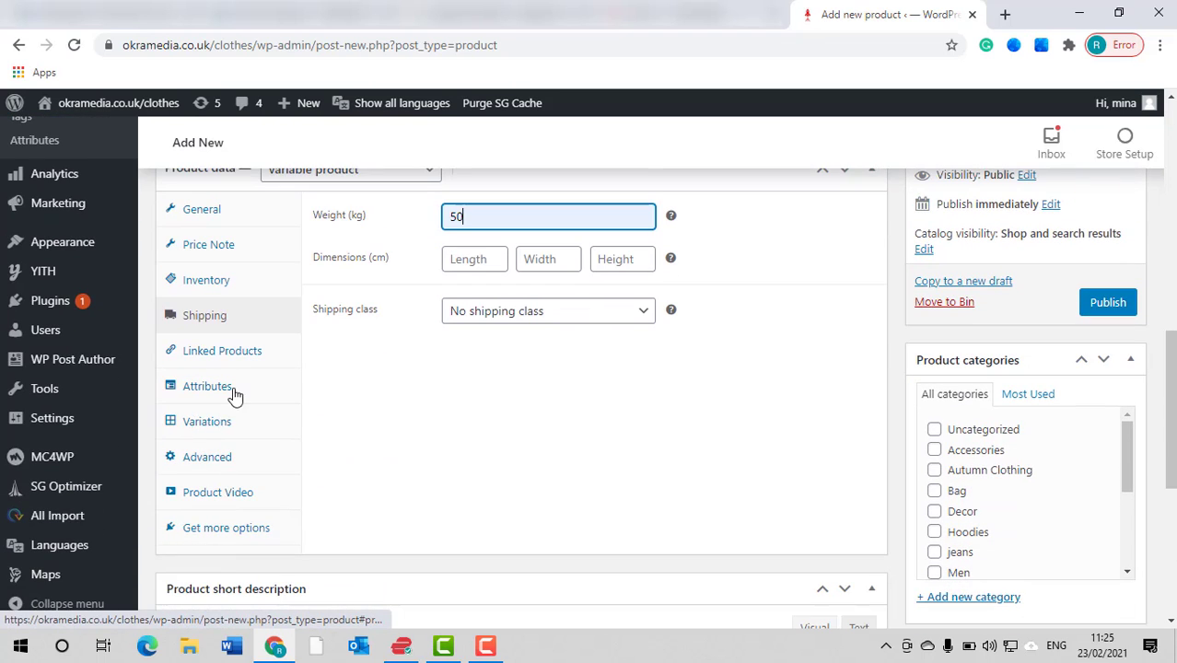
{"action": "left_click", "coordinate": [235, 394]}
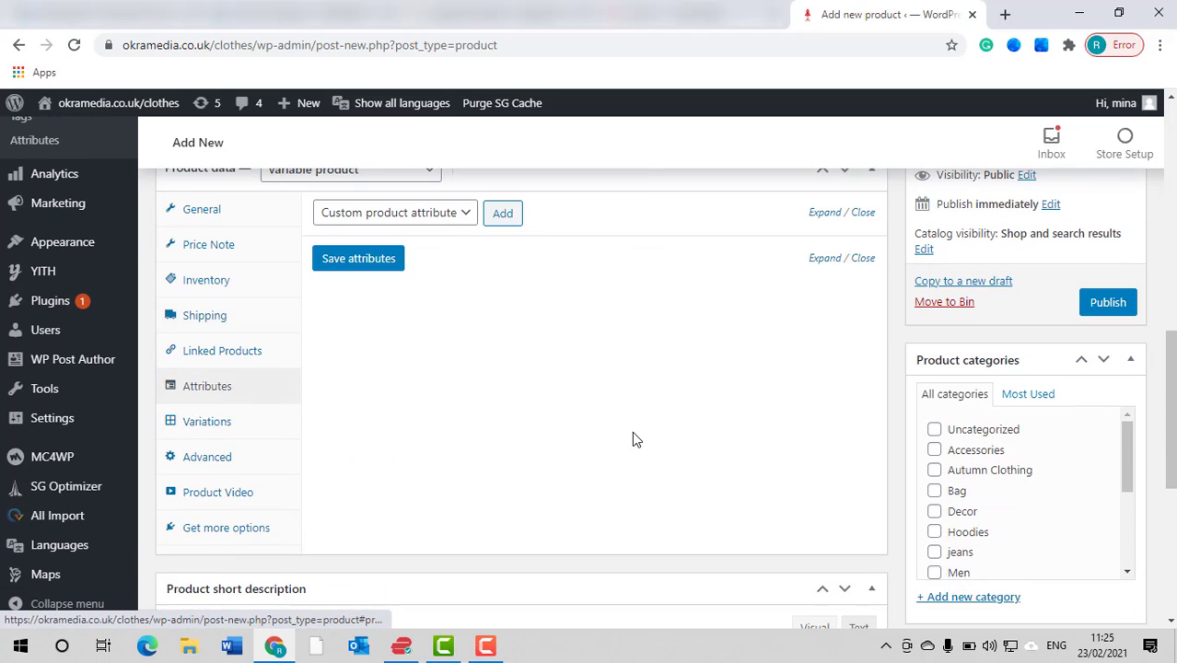
{"action": "left_click", "coordinate": [503, 215]}
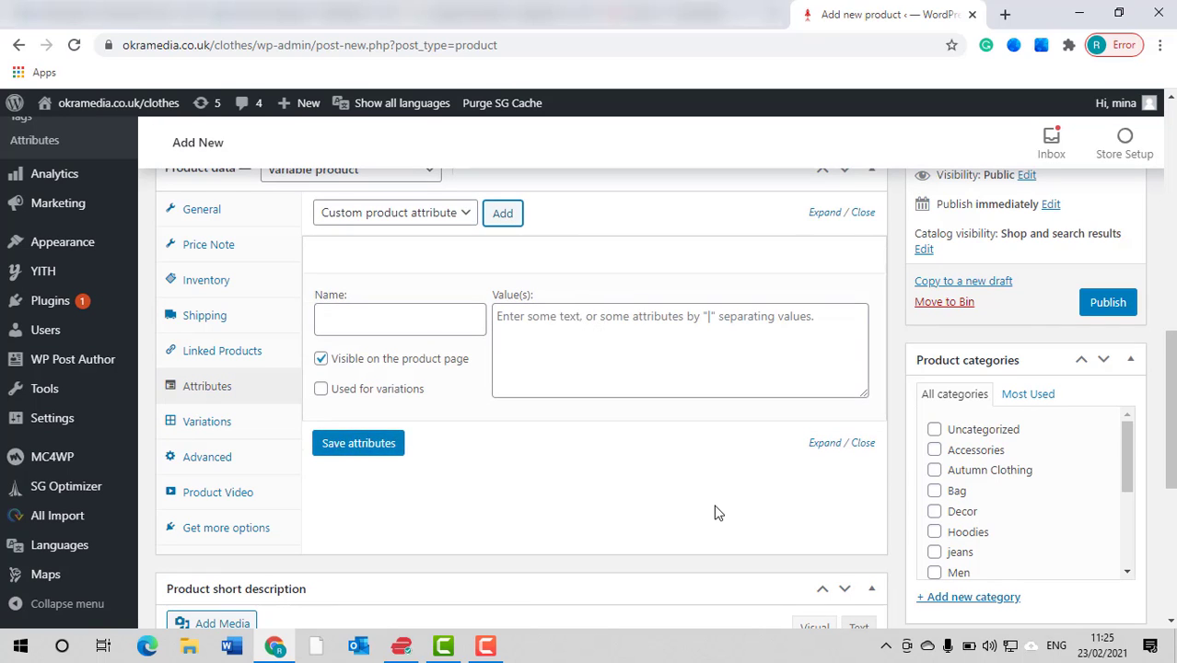
{"action": "left_click", "coordinate": [372, 321]}
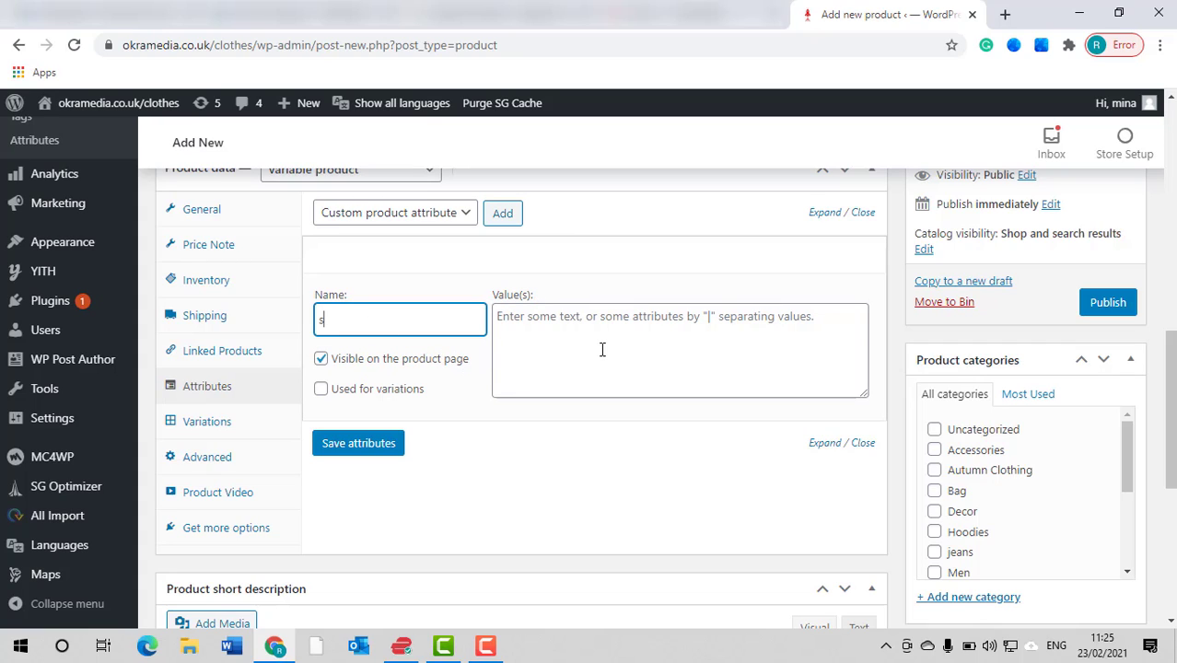
{"action": "type", "text": "size"}
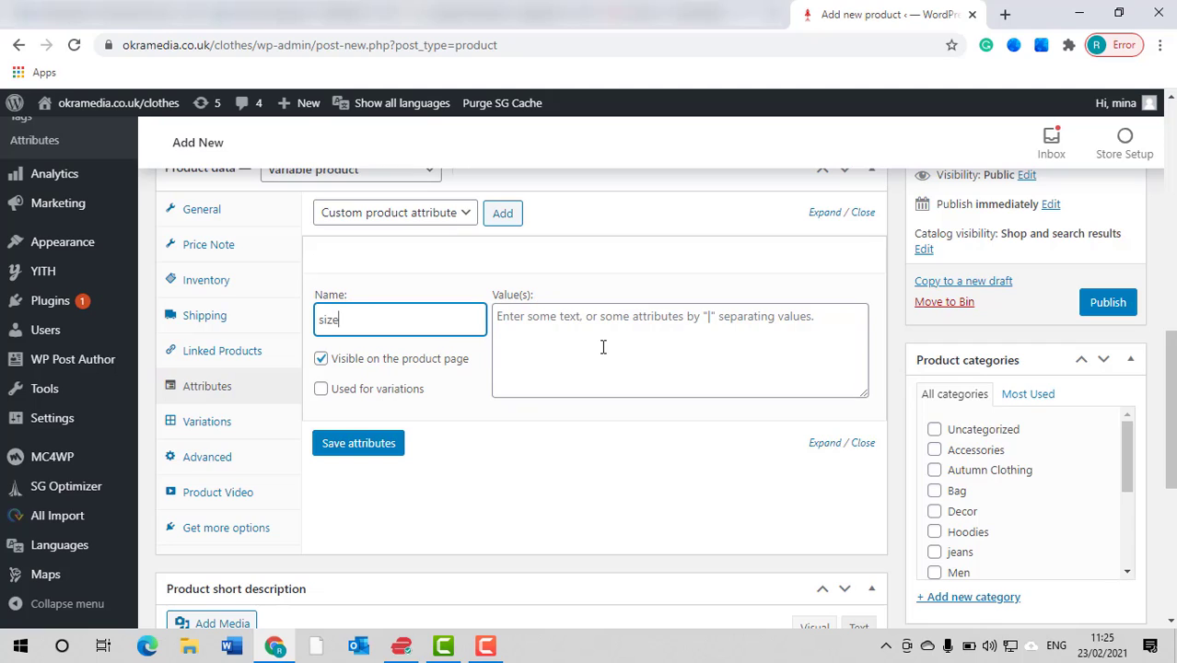
Step: Give the size attribute the values small|medium|large, enable it for variations and save the attributes
{"action": "left_click", "coordinate": [532, 328]}
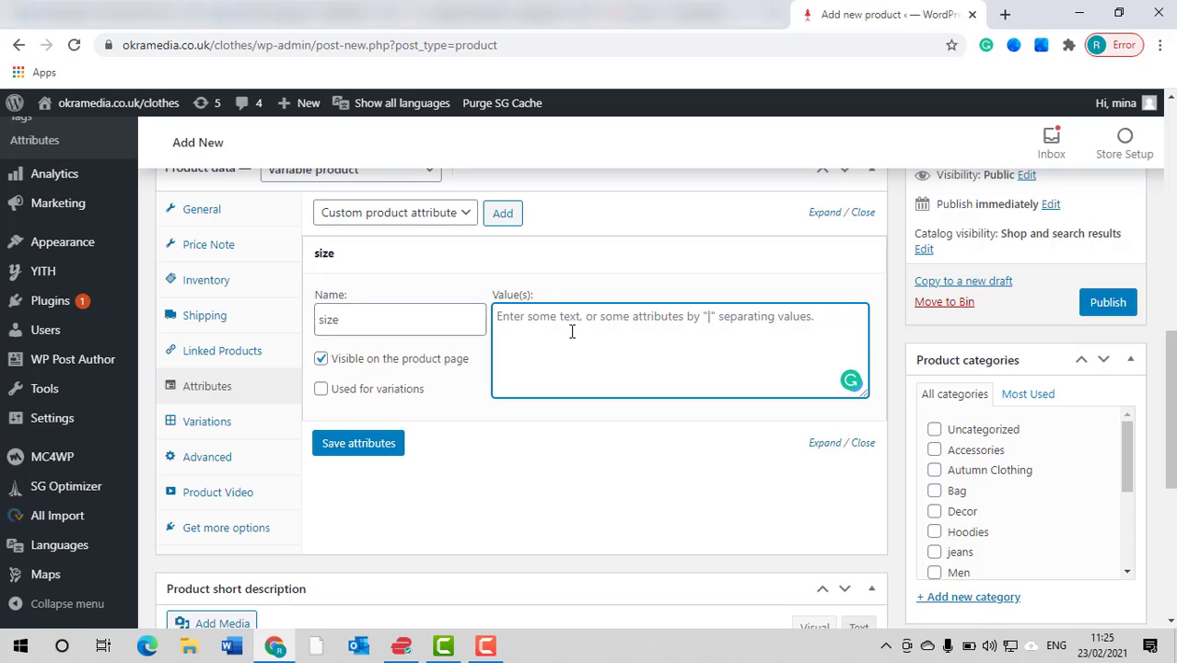
{"action": "type", "text": "small"}
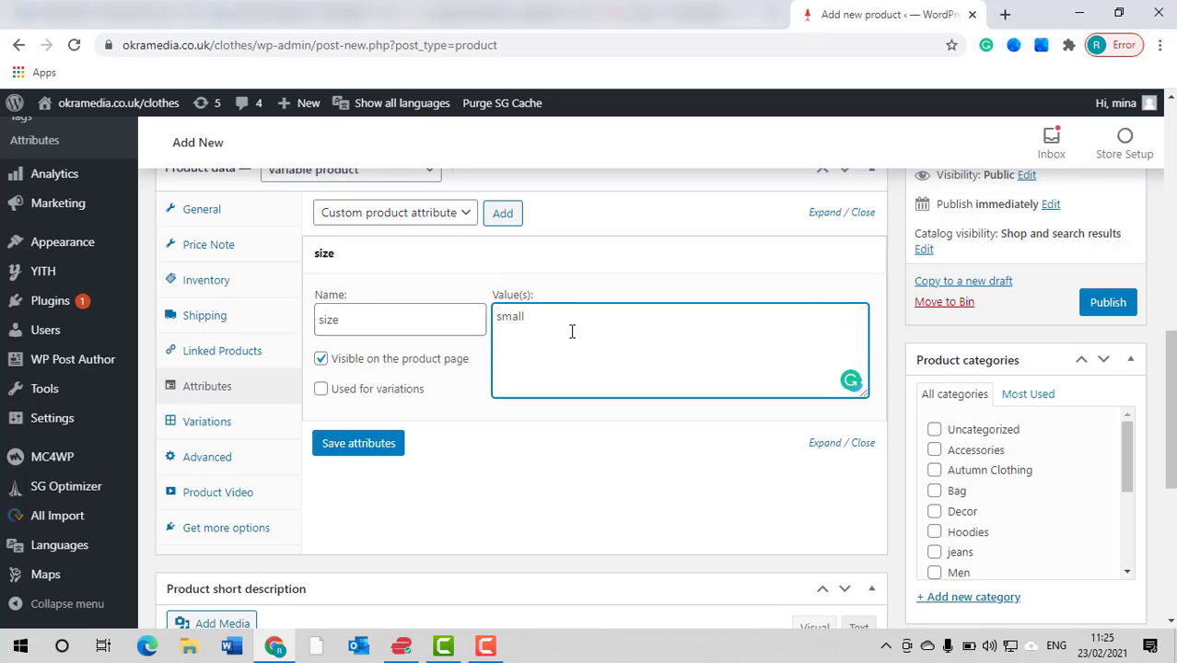
{"action": "key", "text": "Tab"}
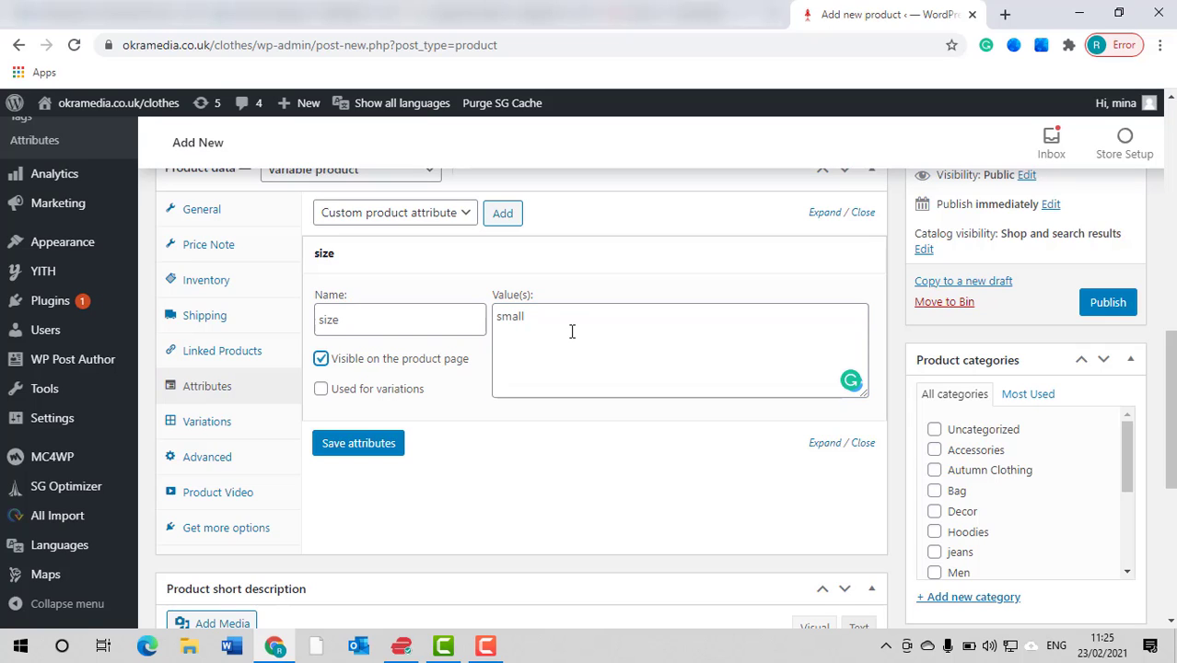
{"action": "key", "text": "Tab"}
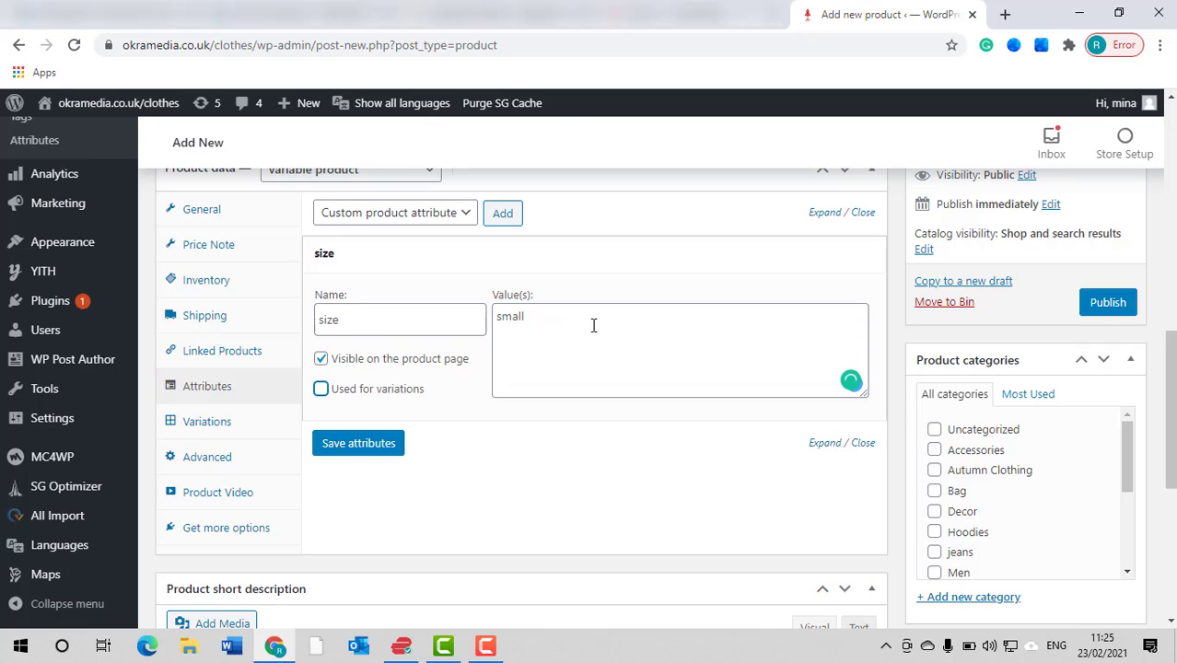
{"action": "left_click", "coordinate": [573, 324]}
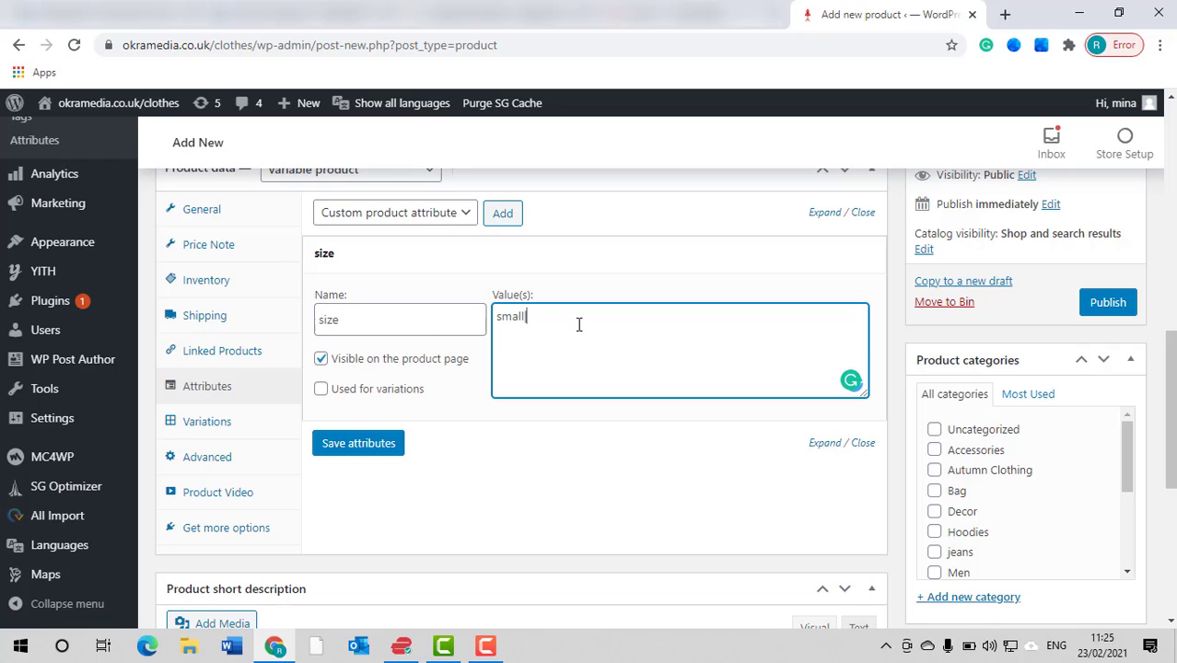
{"action": "type", "text": "|me"}
{"action": "type", "text": "dium|large"}
{"action": "left_click", "coordinate": [319, 389]}
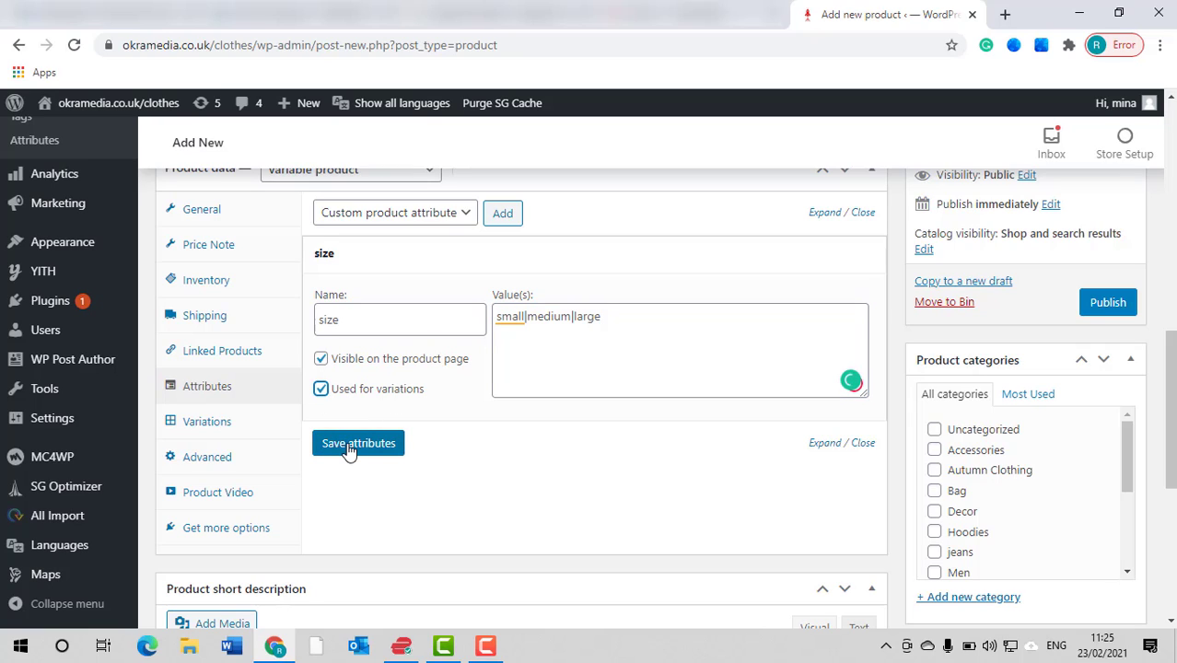
{"action": "left_click", "coordinate": [348, 444]}
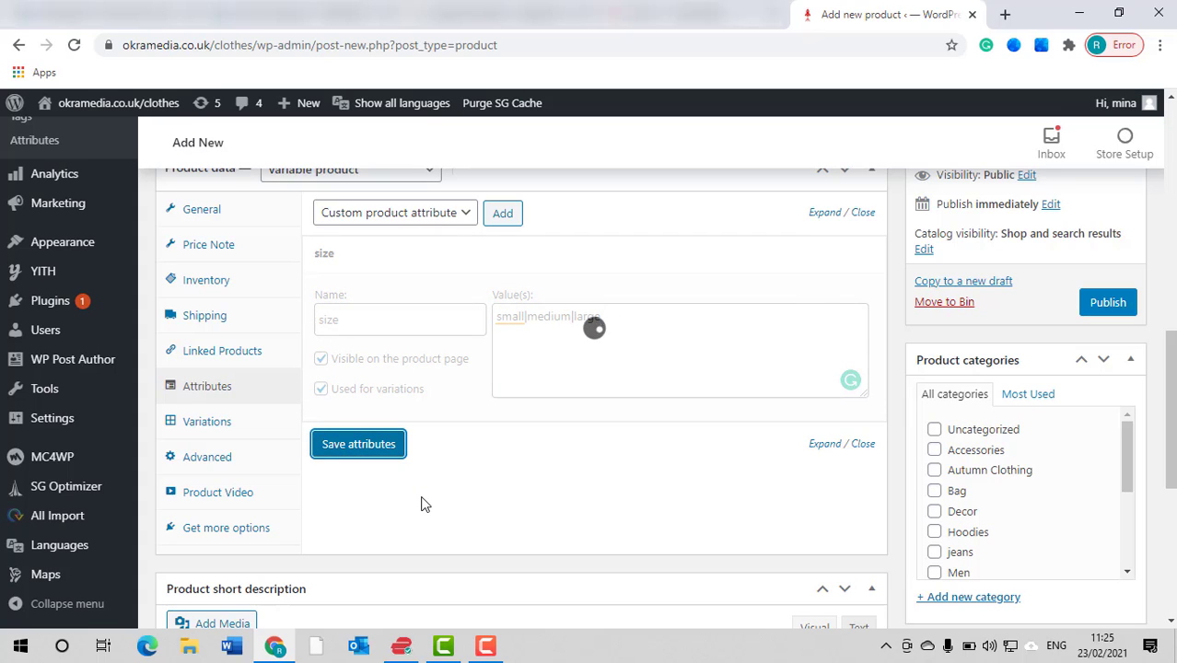
Step: Assign the product to the jeans and Women categories
{"action": "scroll", "coordinate": [368, 478], "scroll_direction": "down", "scroll_amount": 1}
{"action": "scroll", "coordinate": [439, 371], "scroll_direction": "down", "scroll_amount": 2}
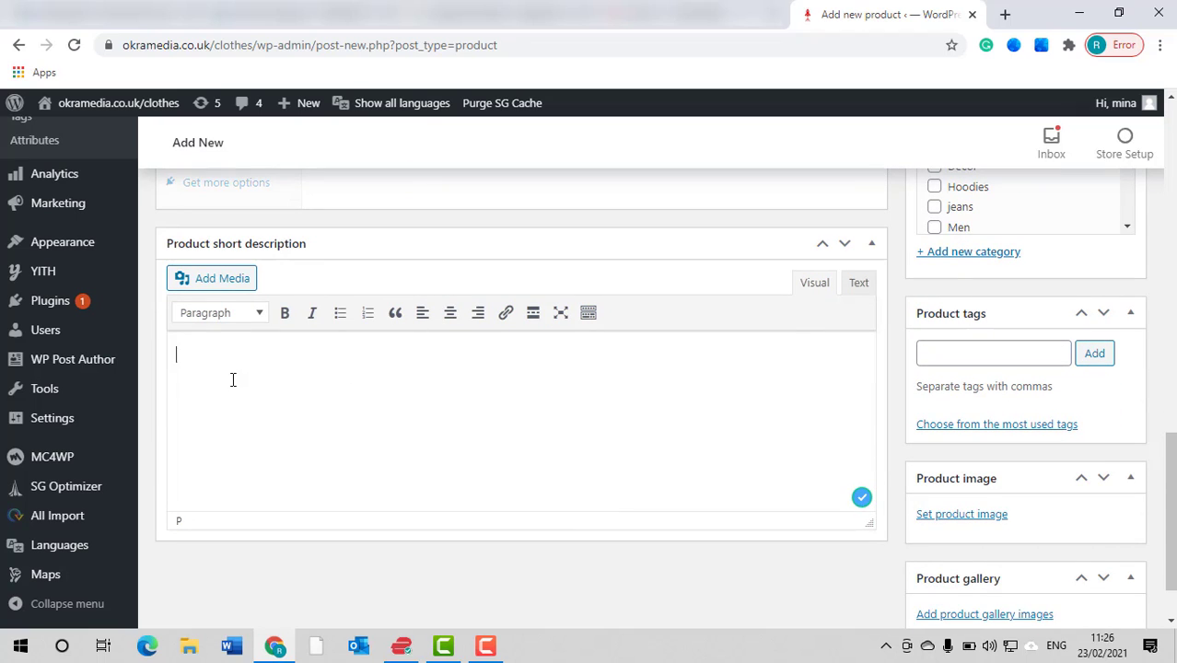
{"action": "scroll", "coordinate": [460, 394], "scroll_direction": "down", "scroll_amount": 1}
{"action": "scroll", "coordinate": [779, 507], "scroll_direction": "up", "scroll_amount": 3}
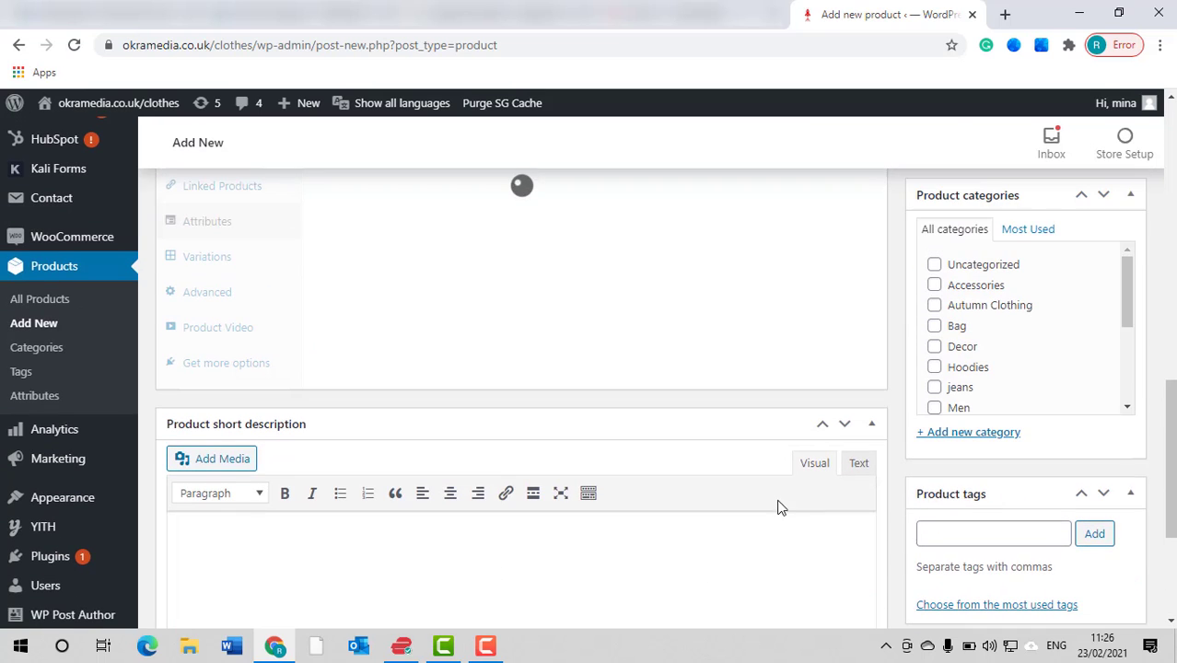
{"action": "scroll", "coordinate": [732, 512], "scroll_direction": "up", "scroll_amount": 1}
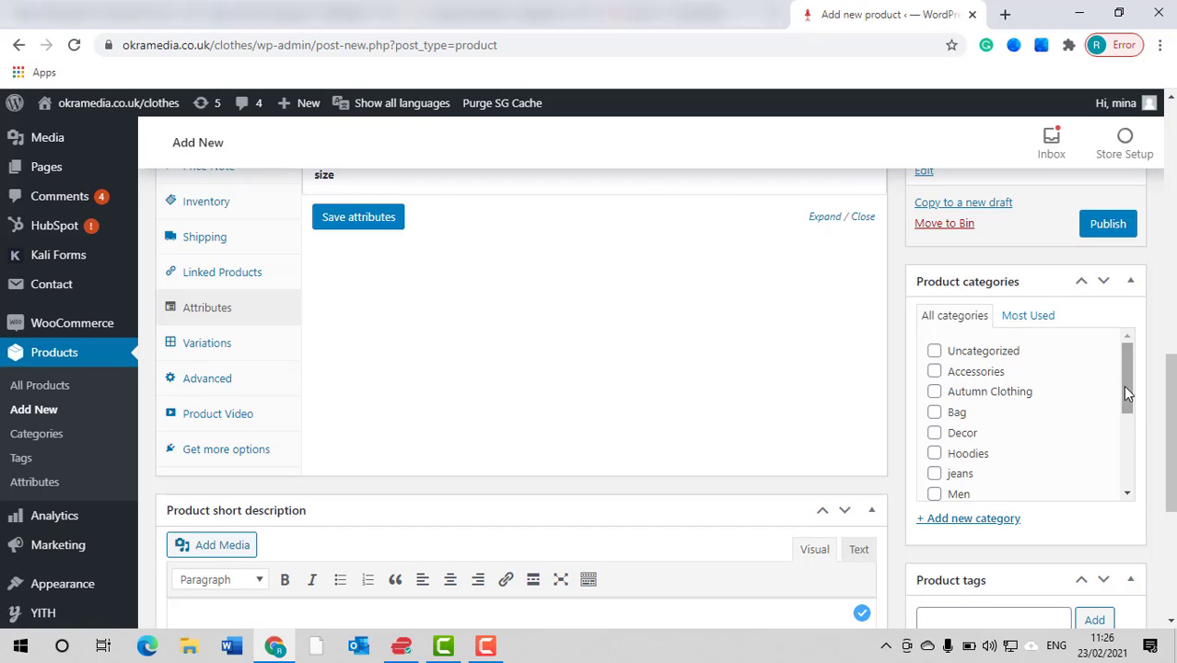
{"action": "scroll", "coordinate": [1122, 384], "scroll_direction": "down", "scroll_amount": 1}
{"action": "left_click", "coordinate": [935, 434]}
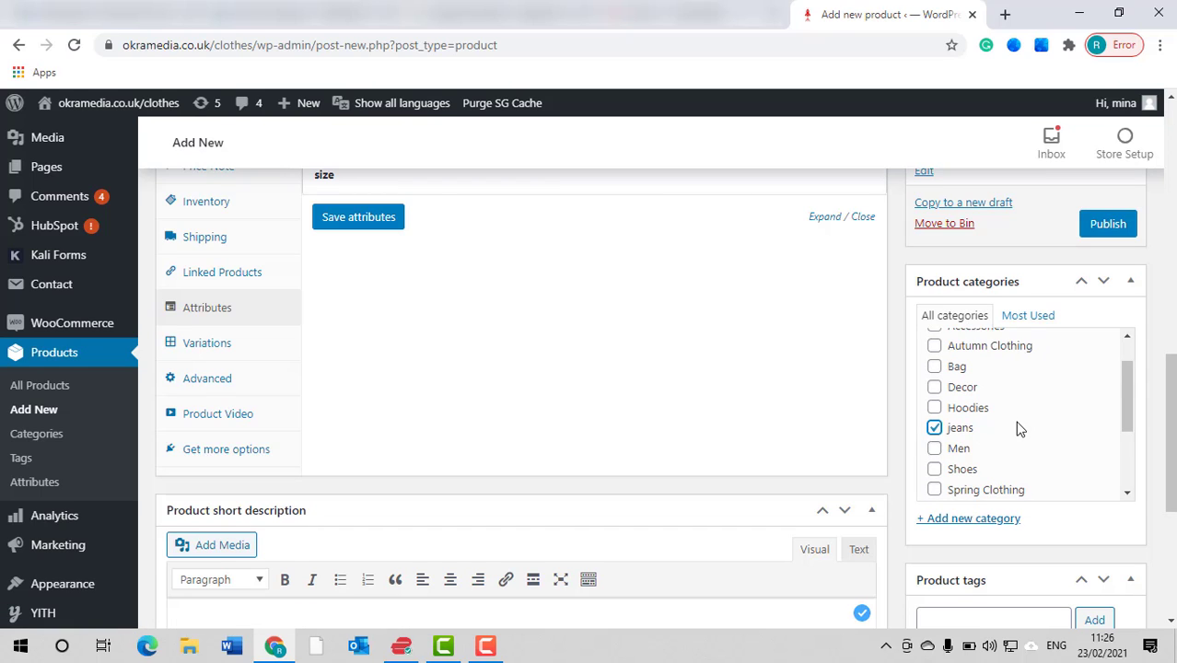
{"action": "scroll", "coordinate": [1019, 433], "scroll_direction": "down", "scroll_amount": 3}
{"action": "left_click", "coordinate": [934, 482]}
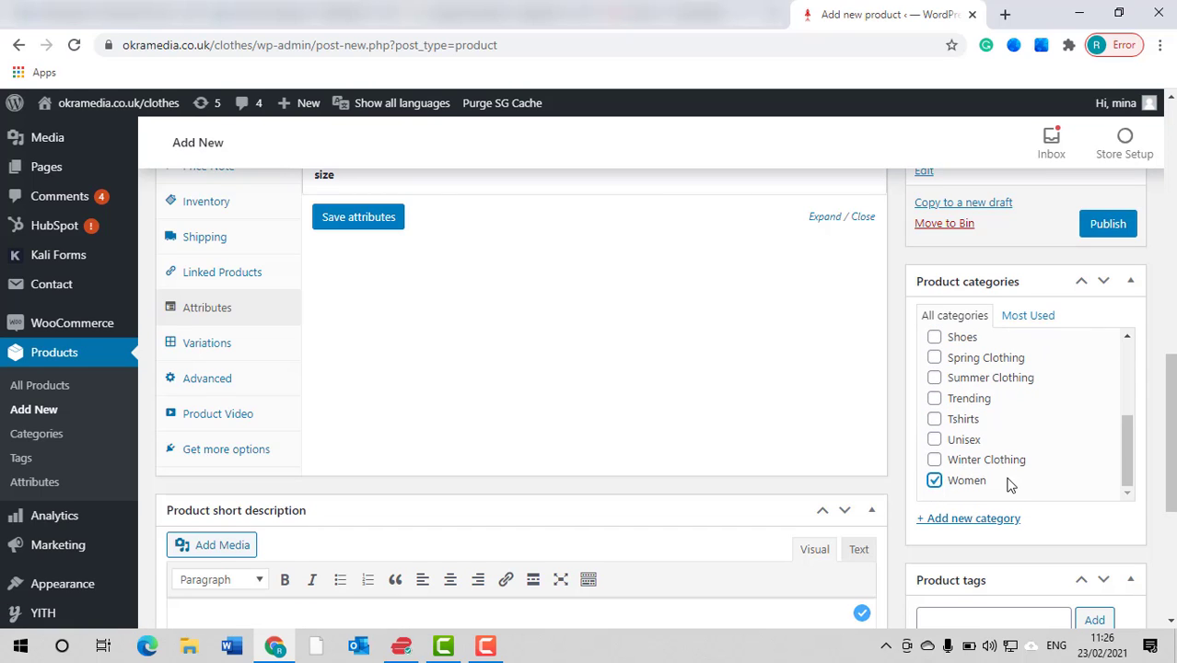
Step: Choose the media library photo Untitled-2.jpg of the man on the steps for the product gallery
{"action": "scroll", "coordinate": [1003, 478], "scroll_direction": "down", "scroll_amount": 2}
{"action": "scroll", "coordinate": [982, 452], "scroll_direction": "down", "scroll_amount": 2}
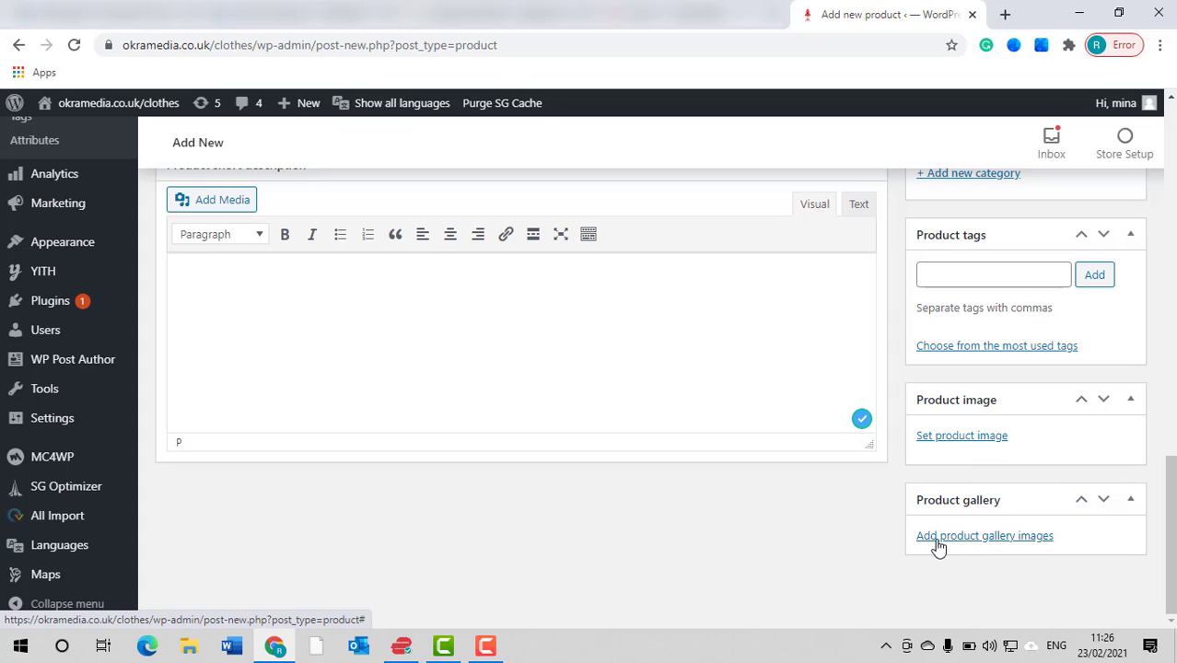
{"action": "left_click", "coordinate": [979, 539]}
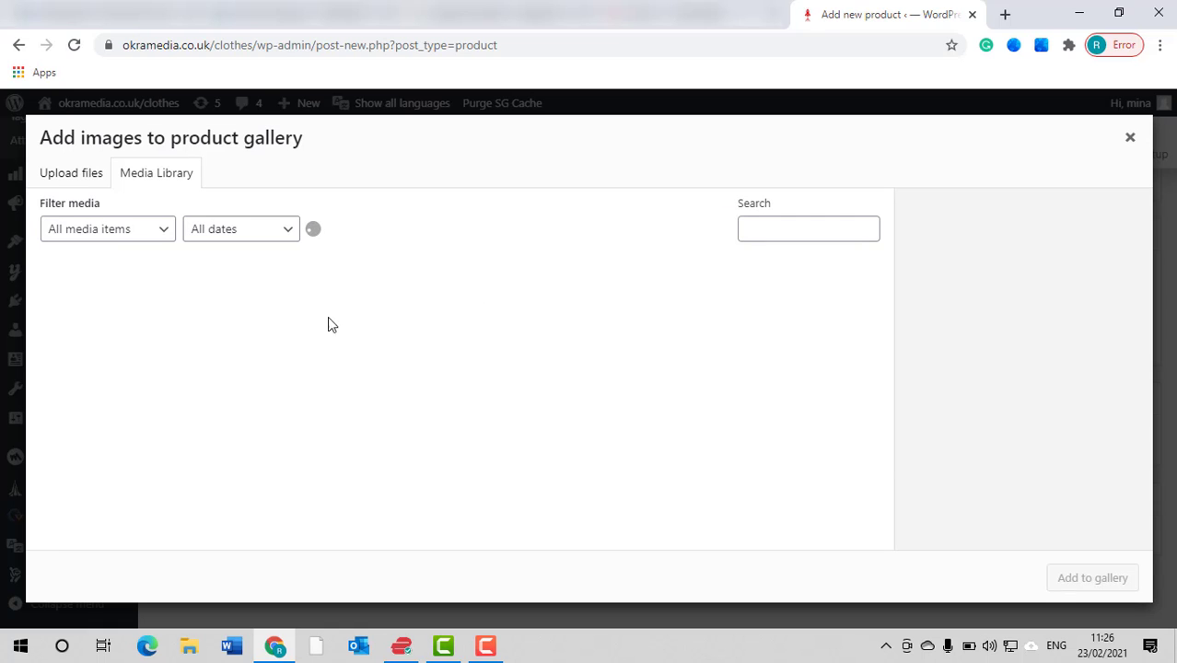
{"action": "left_click", "coordinate": [73, 179]}
{"action": "left_click", "coordinate": [134, 179]}
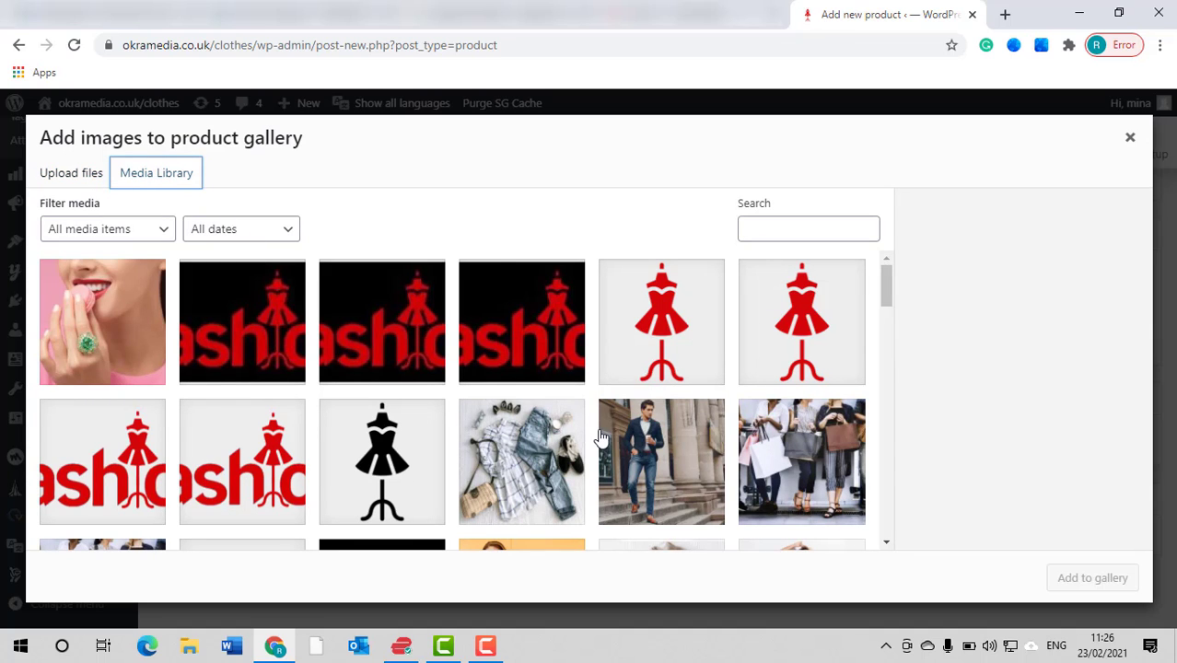
{"action": "scroll", "coordinate": [607, 440], "scroll_direction": "down", "scroll_amount": 1}
{"action": "scroll", "coordinate": [635, 441], "scroll_direction": "up", "scroll_amount": 1}
{"action": "left_click", "coordinate": [661, 441]}
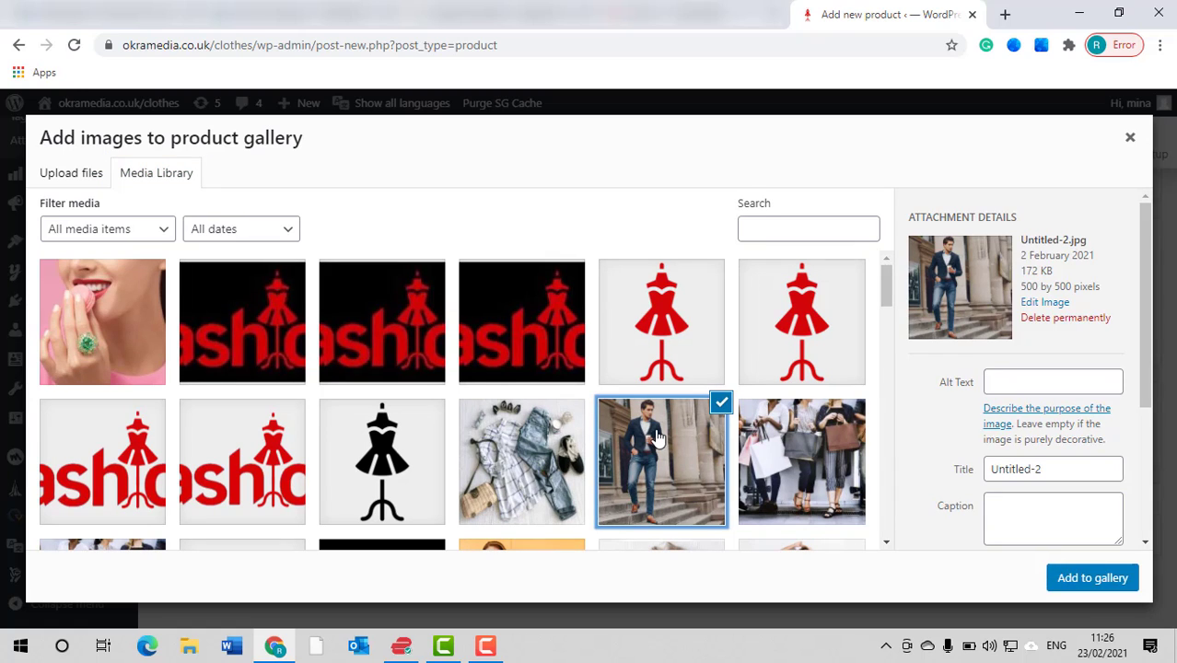
{"action": "left_click", "coordinate": [80, 181]}
{"action": "left_click", "coordinate": [577, 402]}
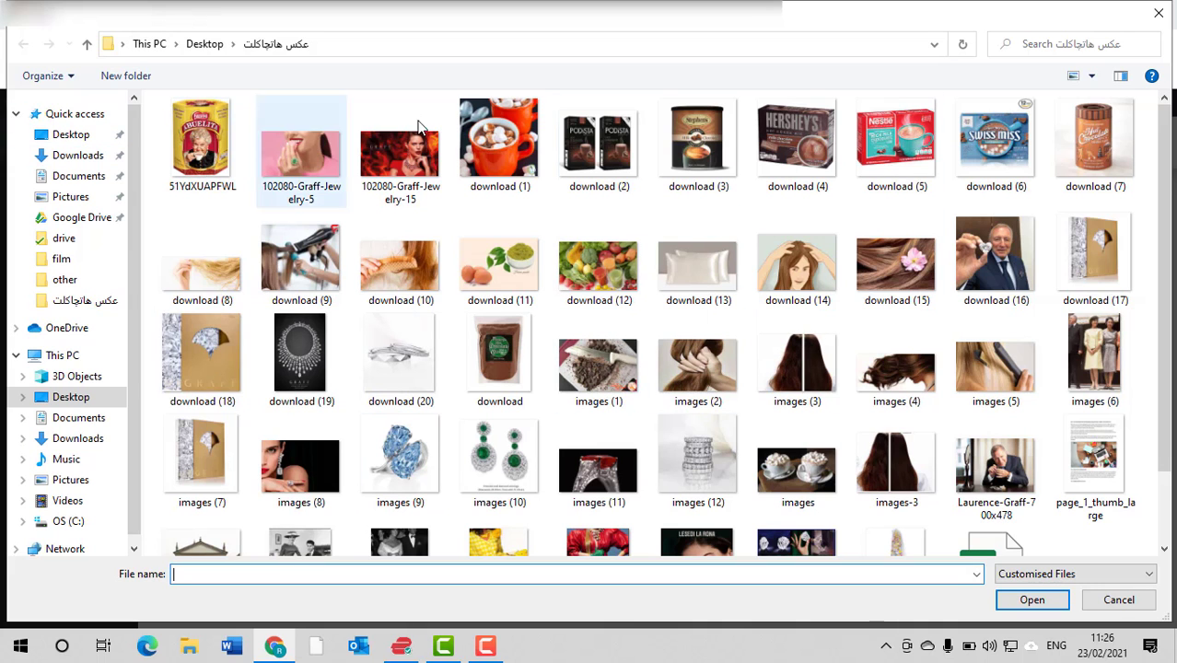
{"action": "left_click", "coordinate": [1155, 26]}
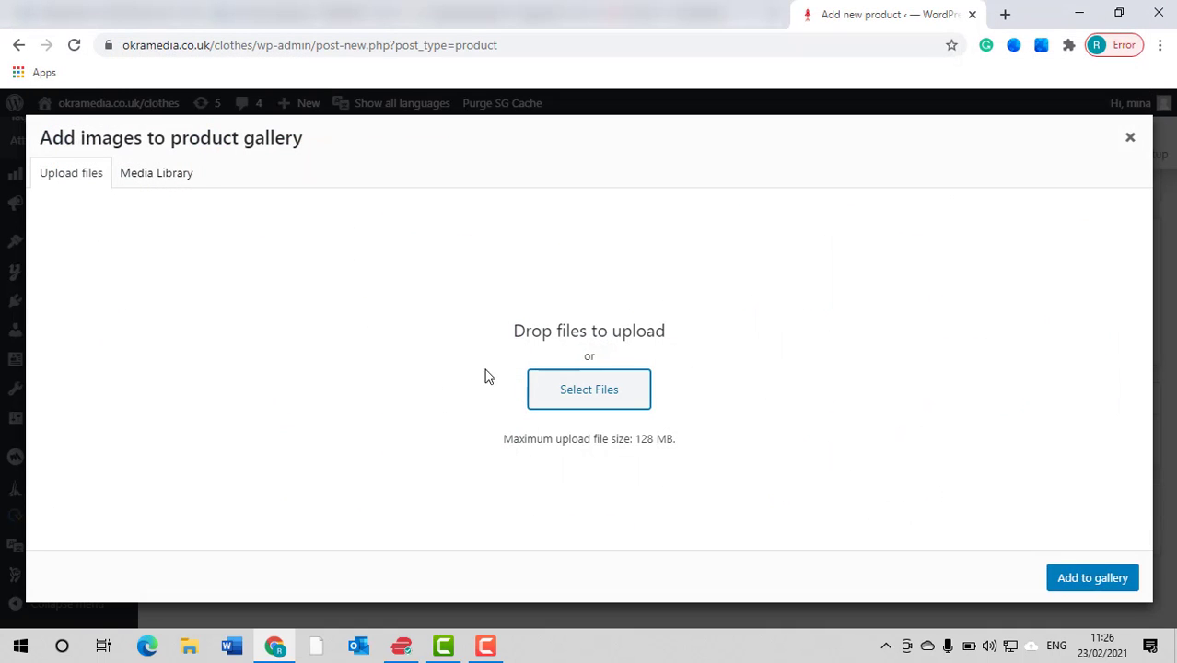
{"action": "left_click", "coordinate": [175, 175]}
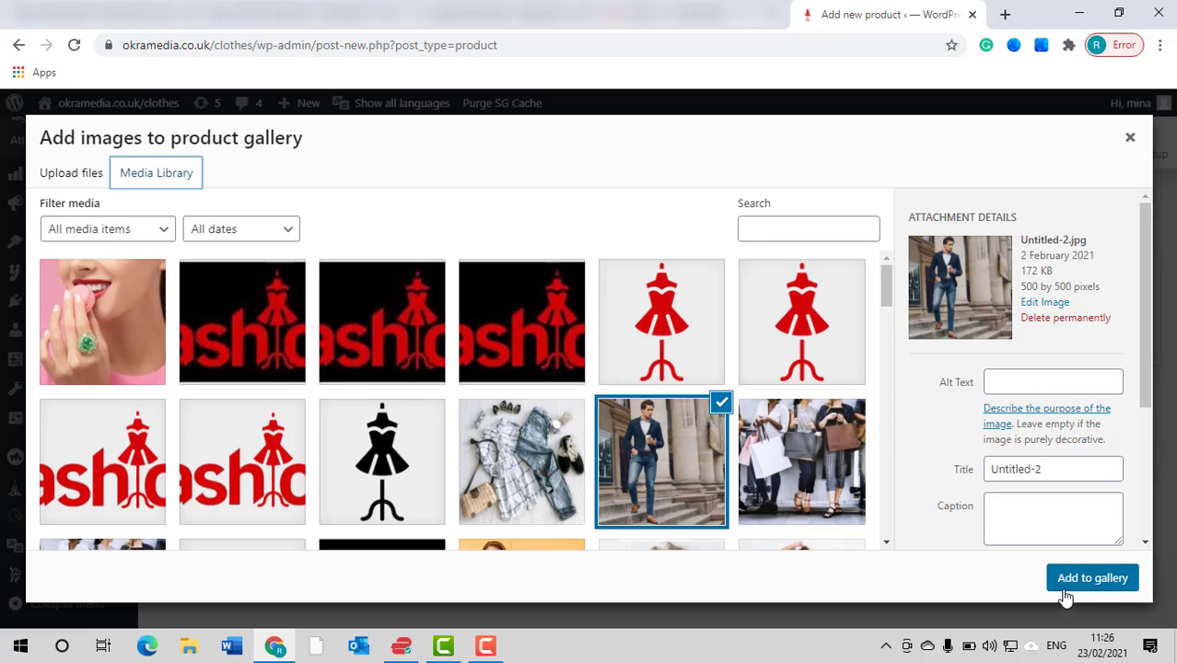
Step: Add the selected photo to the product gallery, followed by the outfit image Untitled-1-1.jpg from the media library
{"action": "left_click", "coordinate": [1103, 585]}
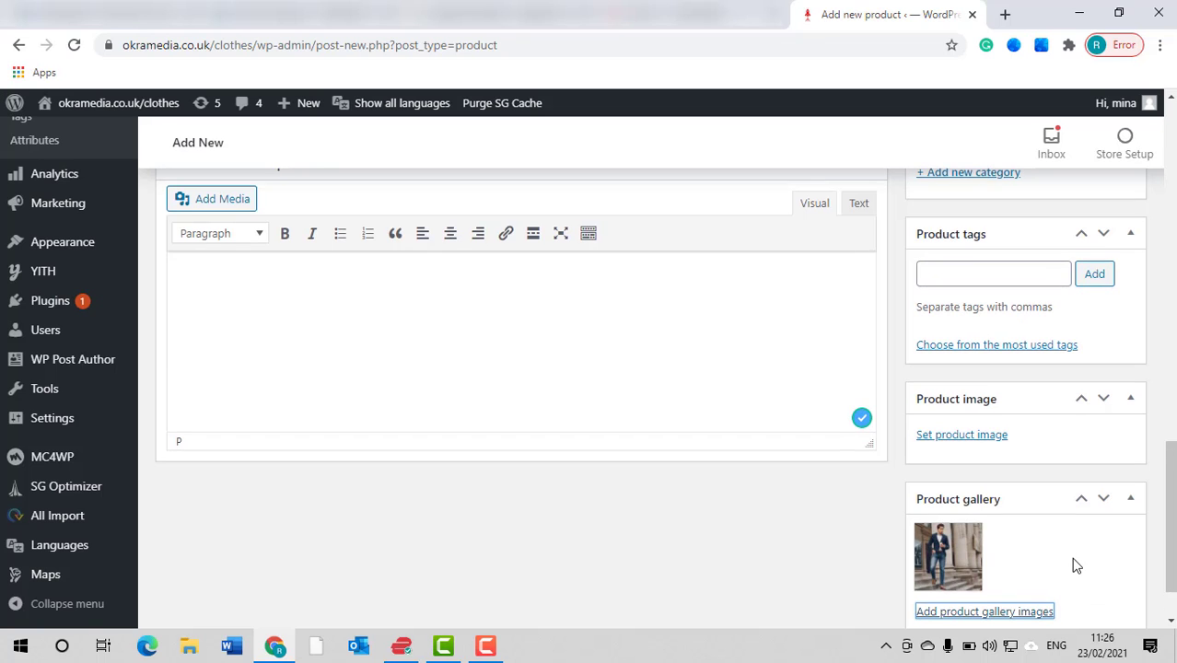
{"action": "scroll", "coordinate": [1031, 559], "scroll_direction": "down", "scroll_amount": 1}
{"action": "left_click", "coordinate": [989, 538]}
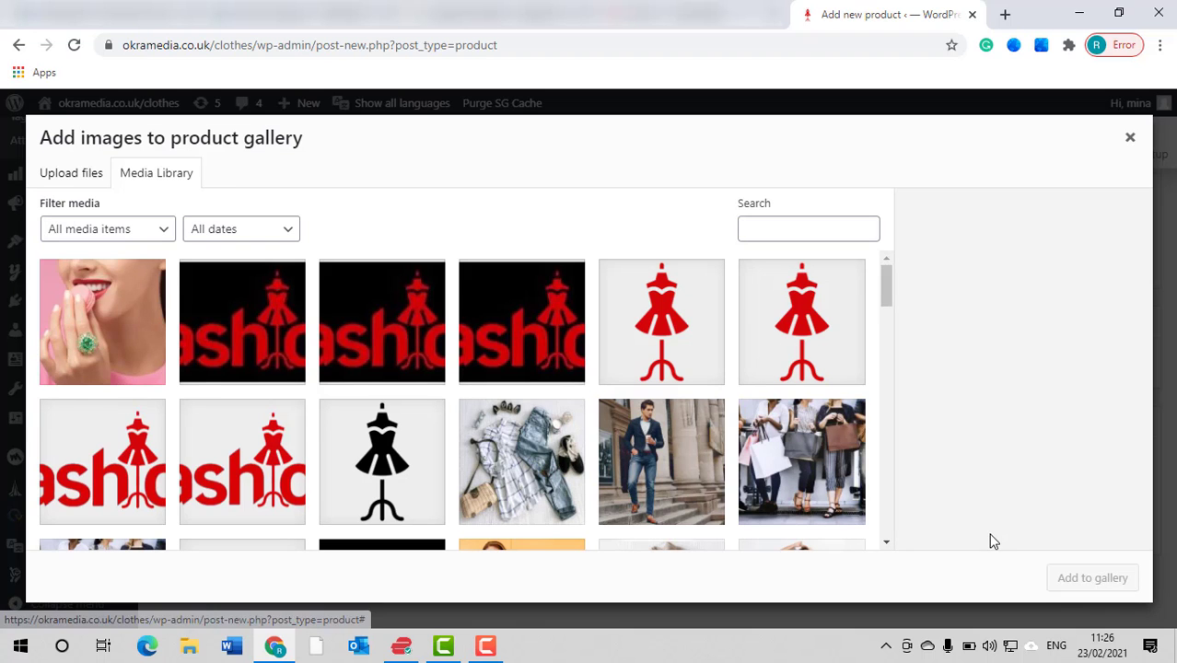
{"action": "left_click", "coordinate": [551, 457]}
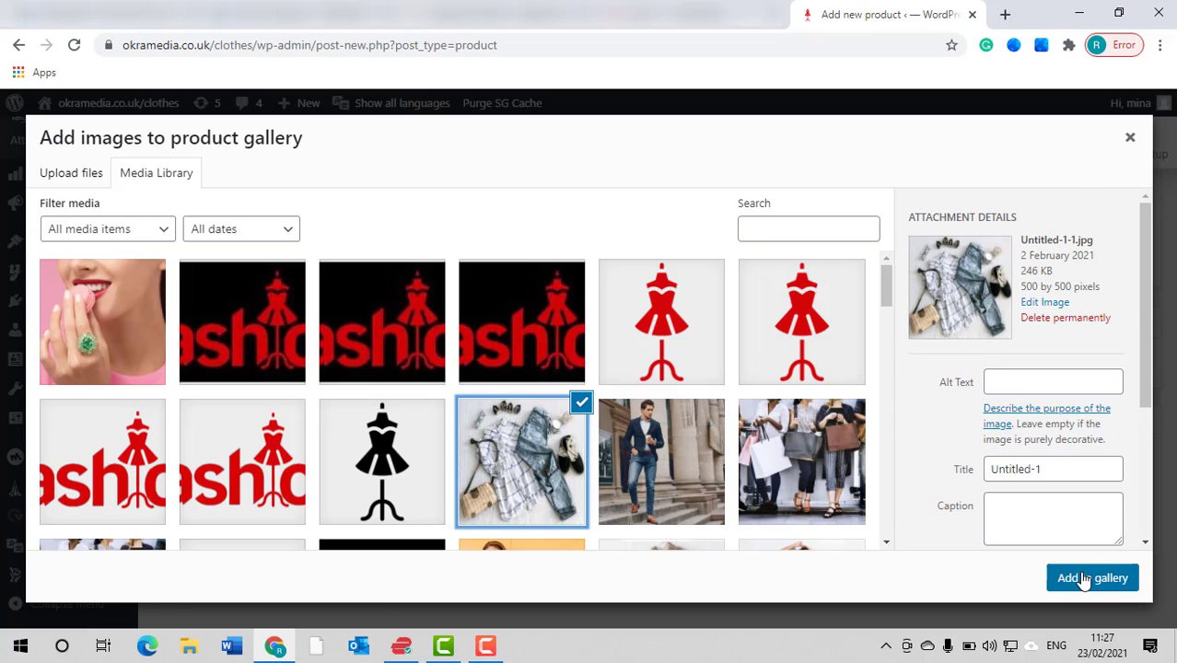
{"action": "left_click", "coordinate": [1089, 578]}
Step: Set the outfit image Untitled-1-1.jpg from the media library as the main product image
{"action": "scroll", "coordinate": [1023, 584], "scroll_direction": "up", "scroll_amount": 1}
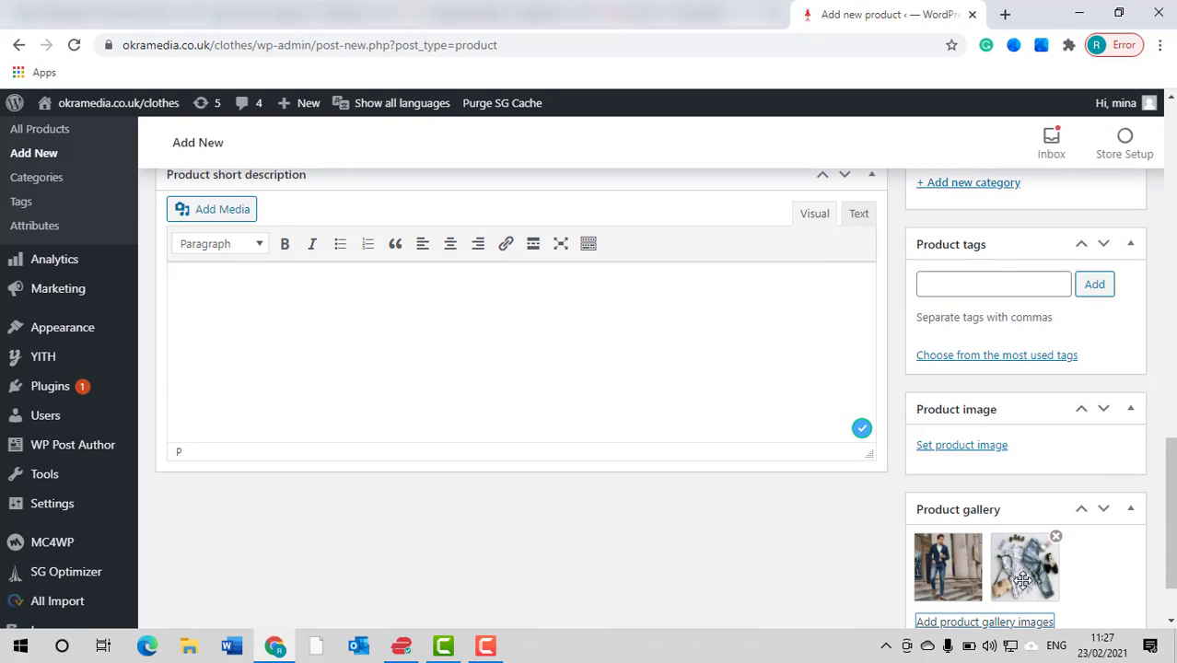
{"action": "left_click", "coordinate": [967, 451]}
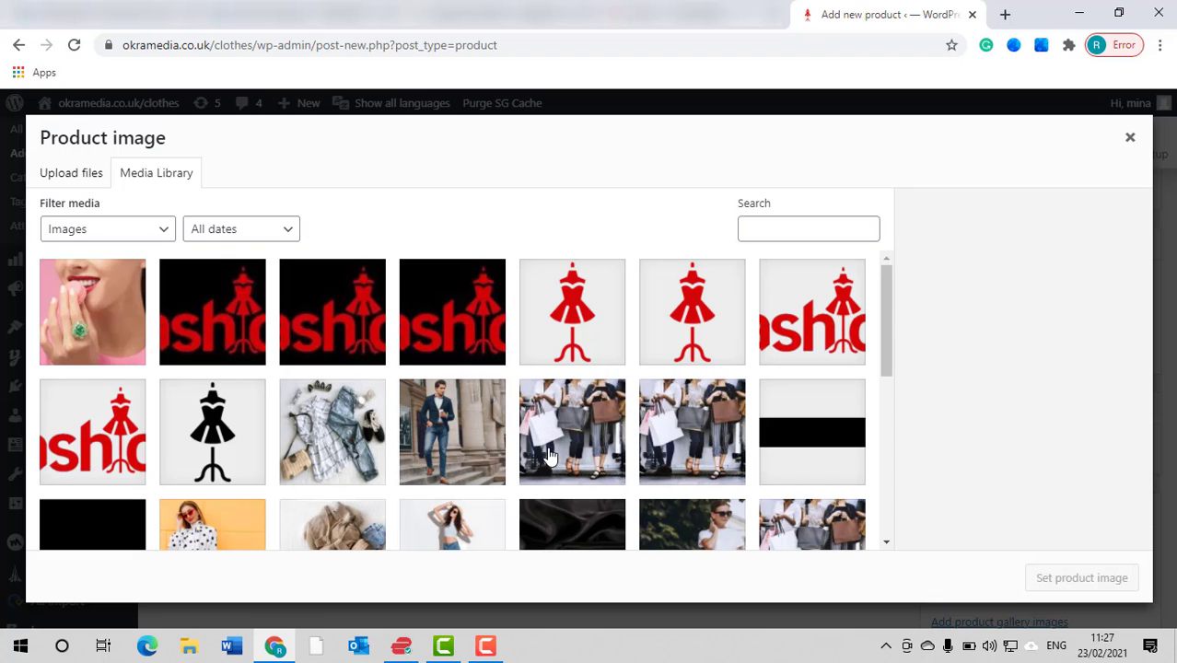
{"action": "left_click", "coordinate": [81, 176]}
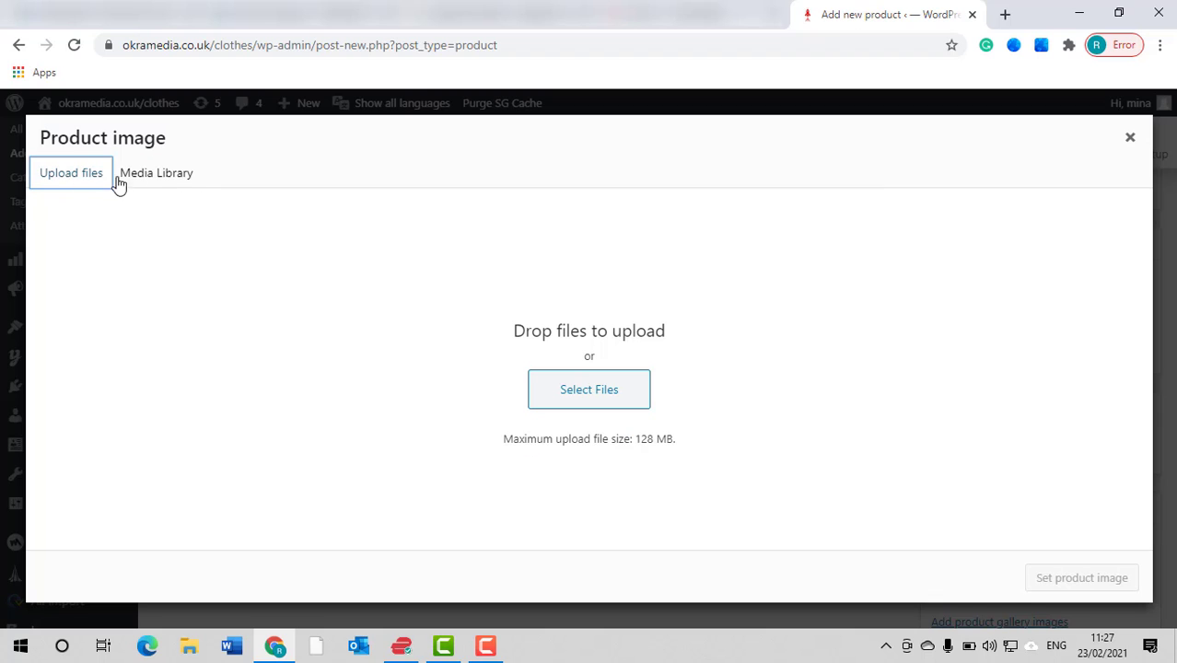
{"action": "left_click", "coordinate": [152, 180]}
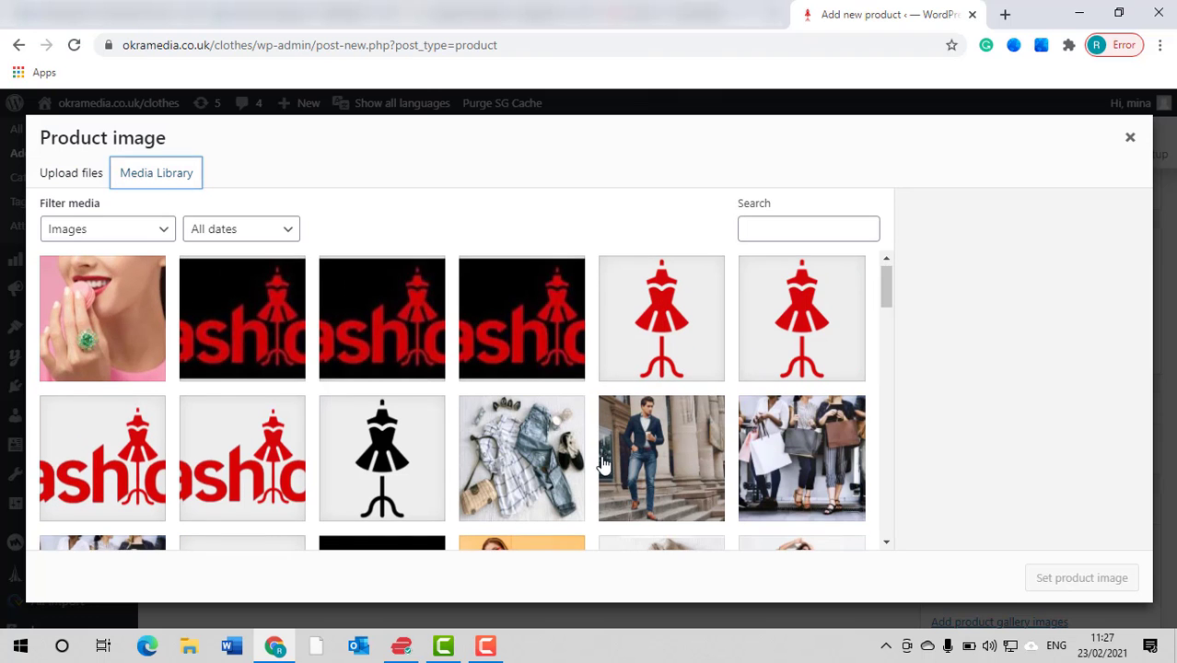
{"action": "scroll", "coordinate": [485, 380], "scroll_direction": "down", "scroll_amount": 1}
{"action": "left_click", "coordinate": [485, 380]}
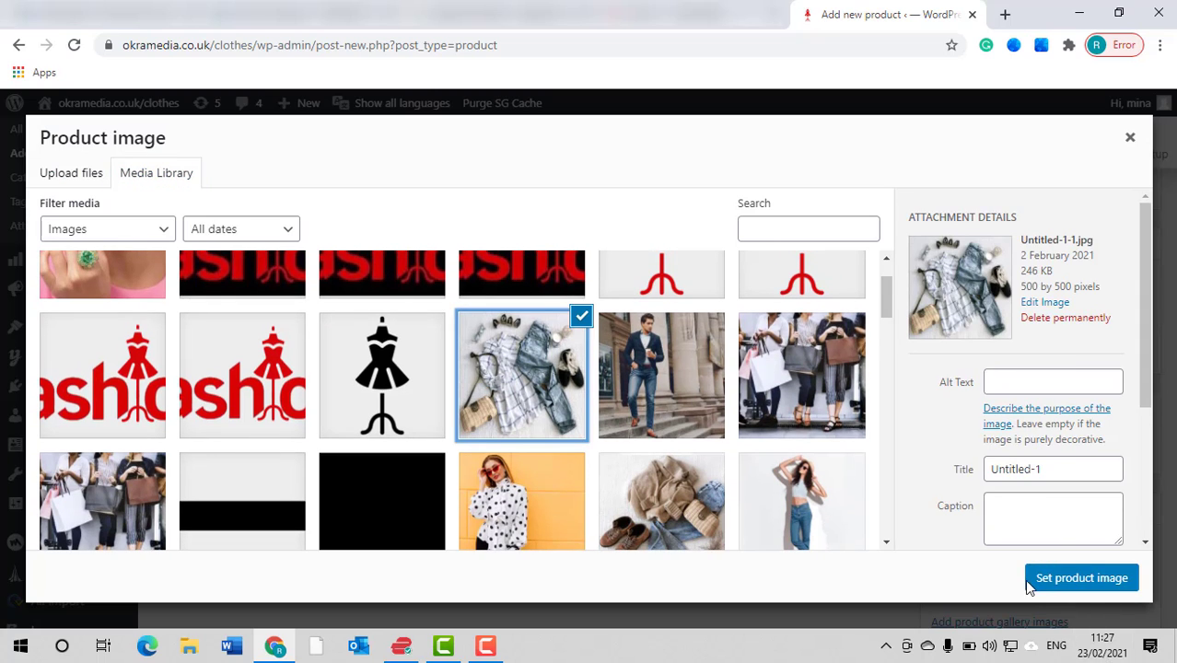
{"action": "left_click", "coordinate": [1058, 580]}
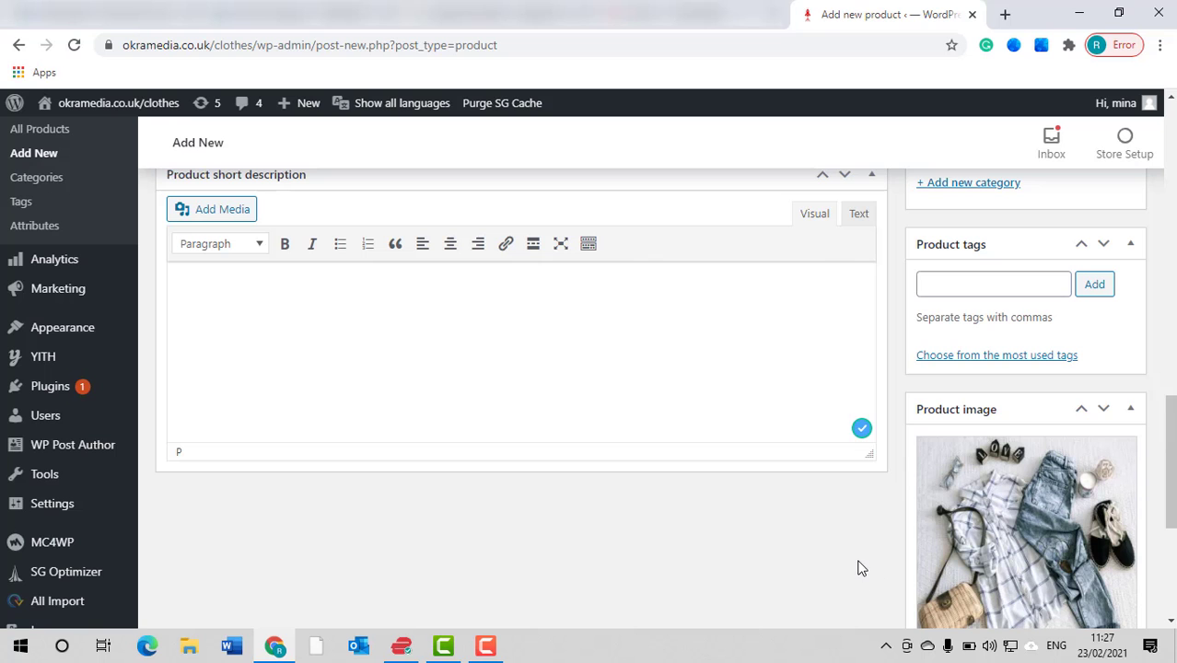
Step: Review the product's images and categories, and publish the product
{"action": "scroll", "coordinate": [870, 566], "scroll_direction": "down", "scroll_amount": 3}
{"action": "scroll", "coordinate": [870, 565], "scroll_direction": "down", "scroll_amount": 1}
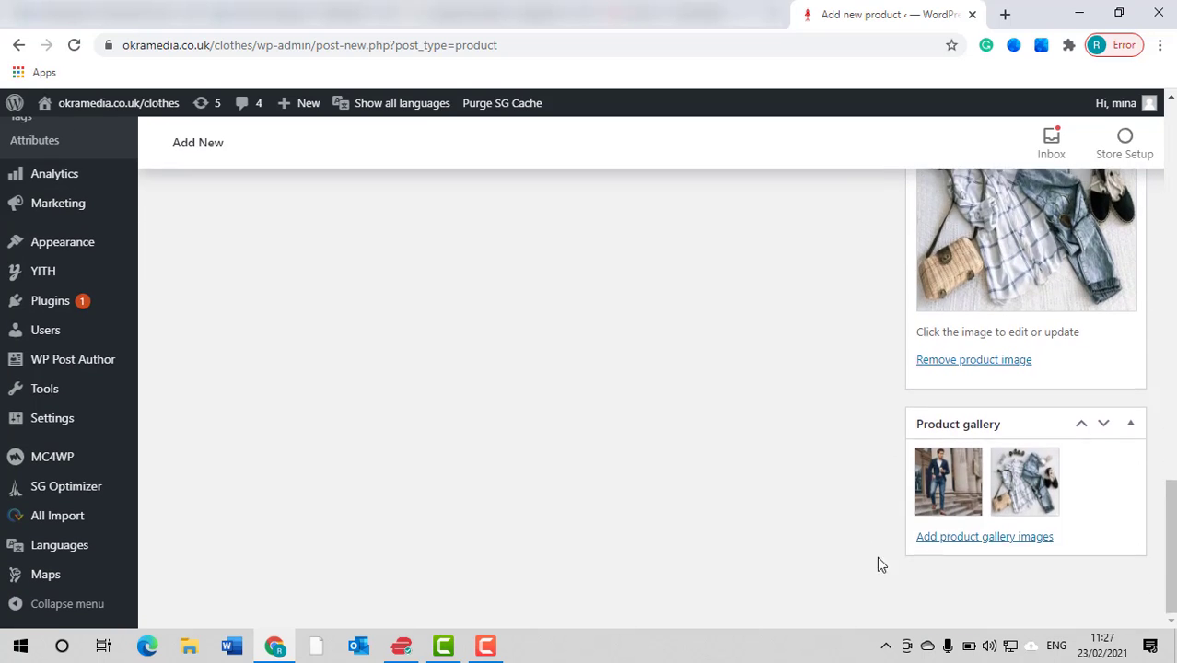
{"action": "scroll", "coordinate": [875, 552], "scroll_direction": "up", "scroll_amount": 7}
{"action": "scroll", "coordinate": [880, 551], "scroll_direction": "up", "scroll_amount": 3}
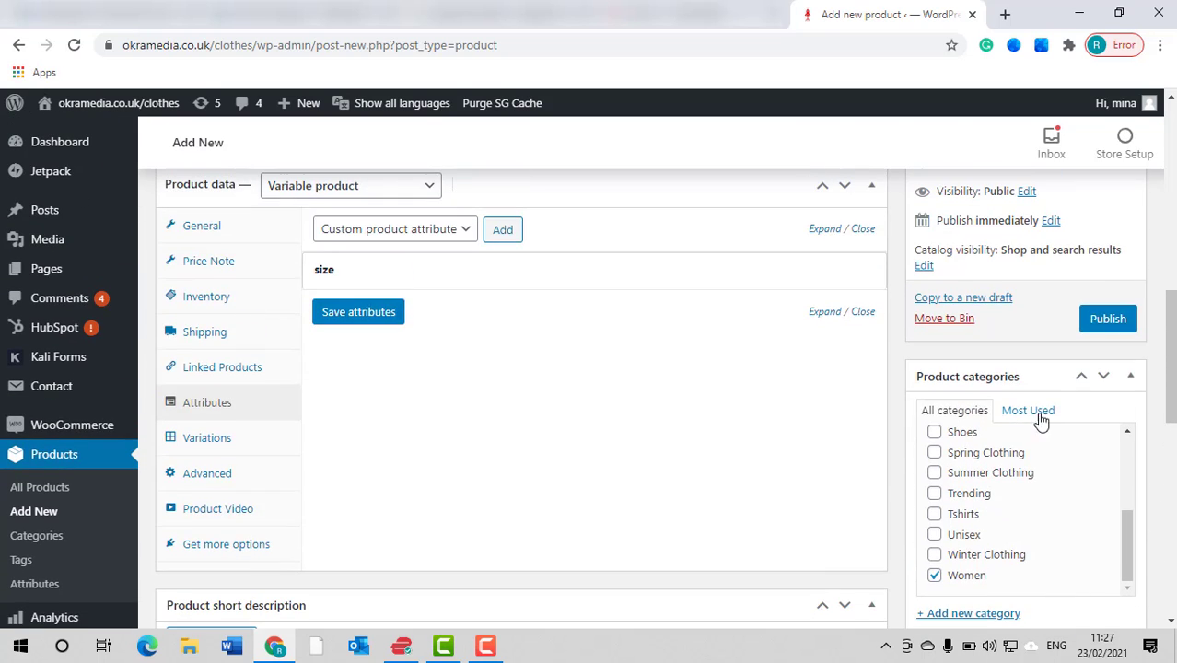
{"action": "scroll", "coordinate": [1068, 431], "scroll_direction": "up", "scroll_amount": 2}
{"action": "left_click", "coordinate": [1129, 490]}
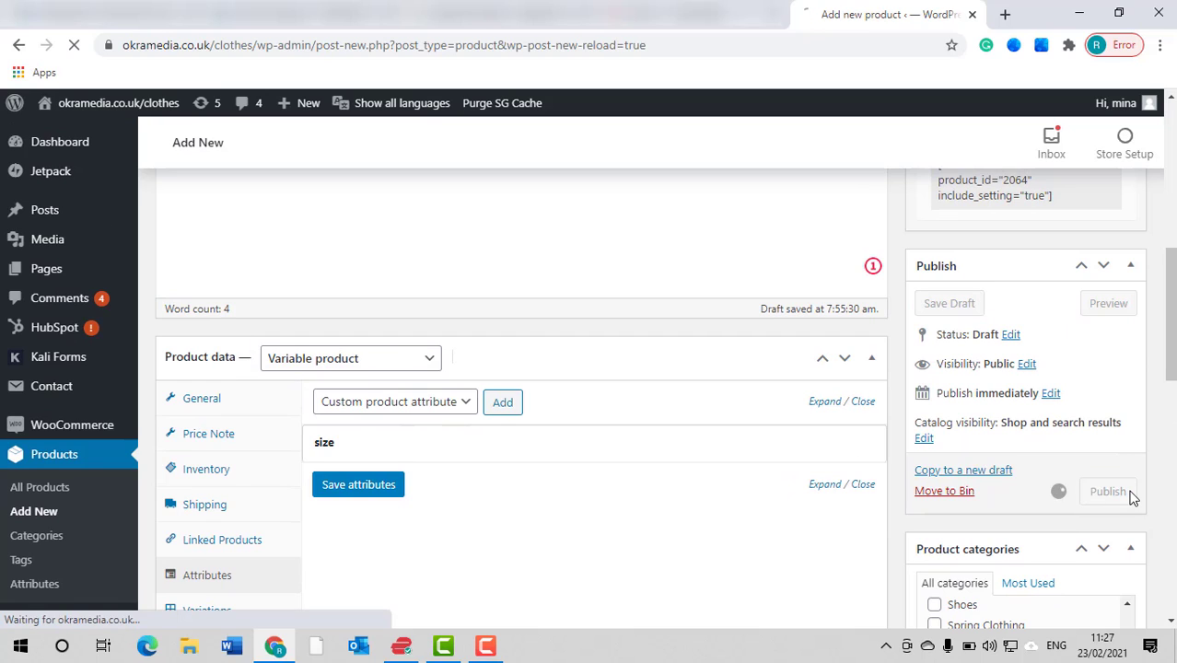